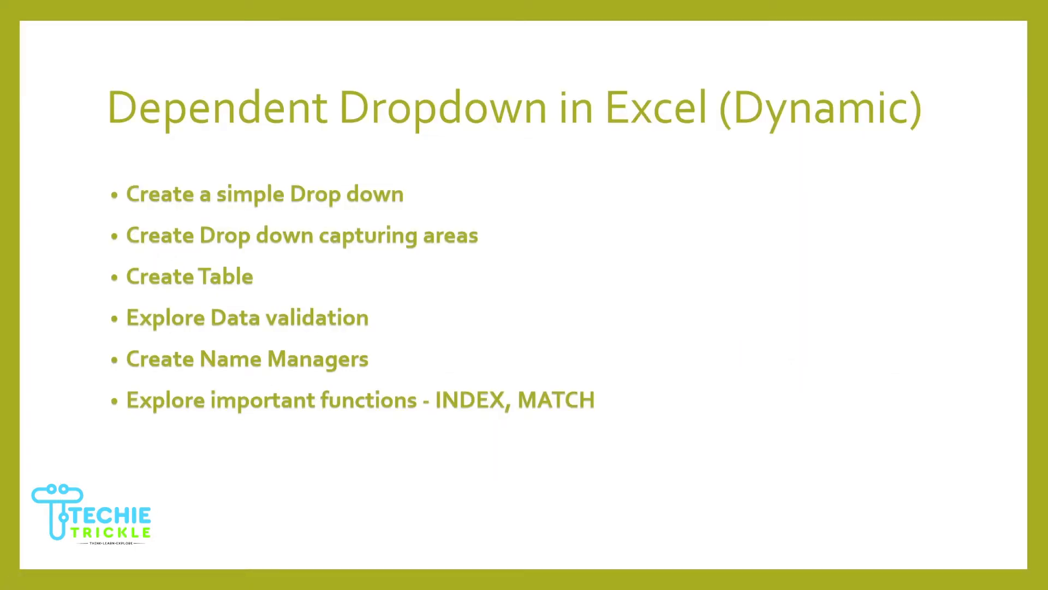
Add a List data validation to cell E3 with the country headers =$A$3:$C$3 as source, and open the cell's dropdown.
key(Escape)
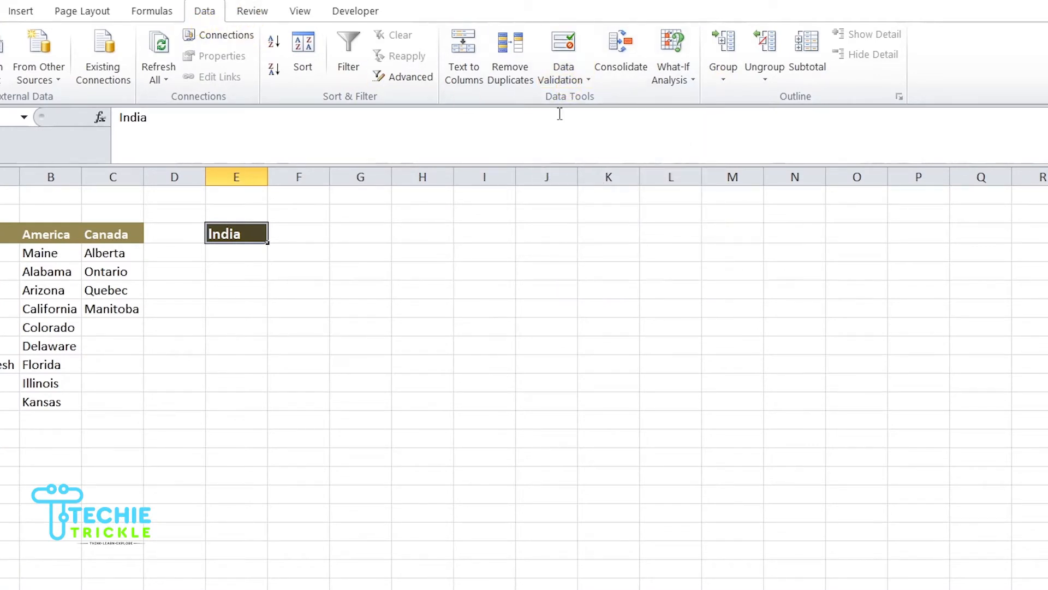
click(583, 81)
click(589, 104)
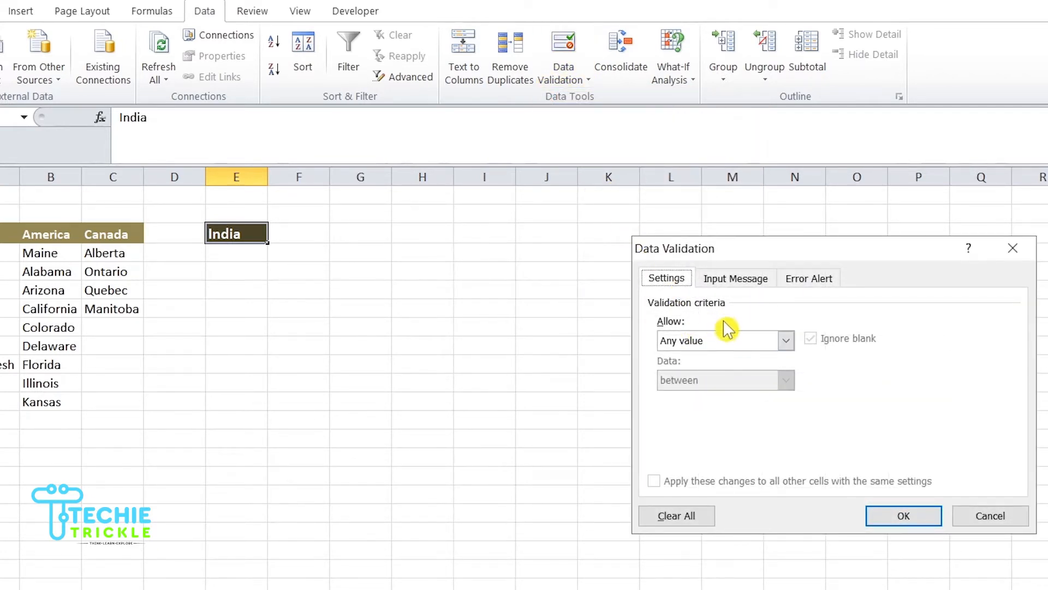
click(726, 347)
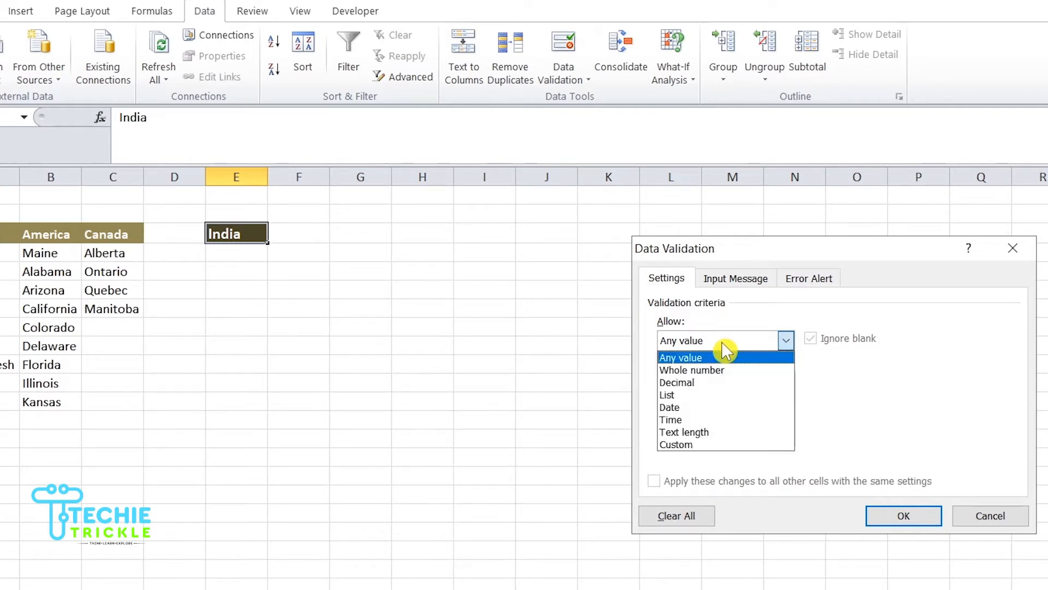
click(733, 395)
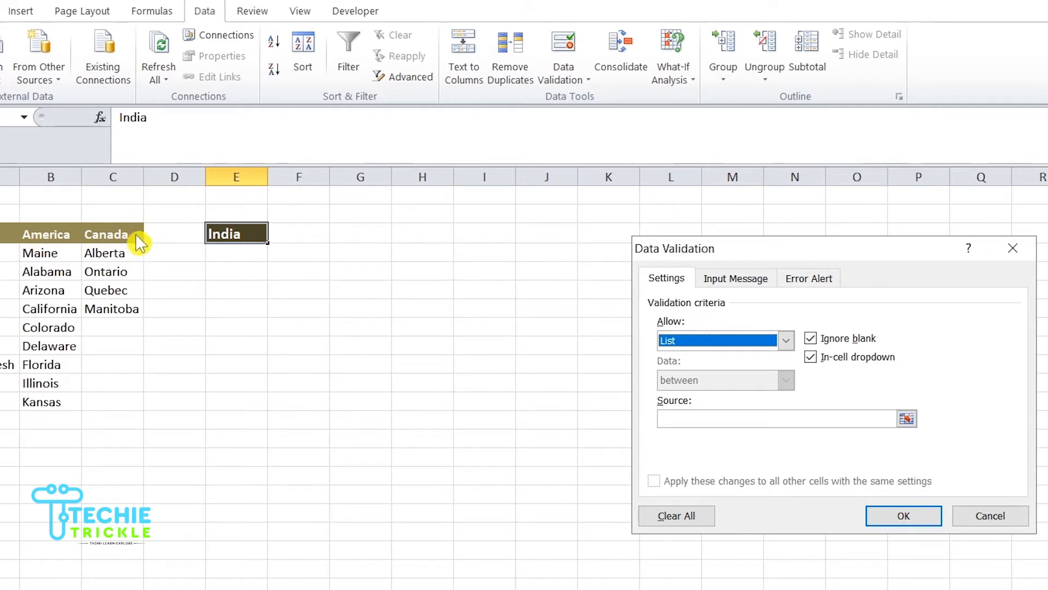
click(908, 419)
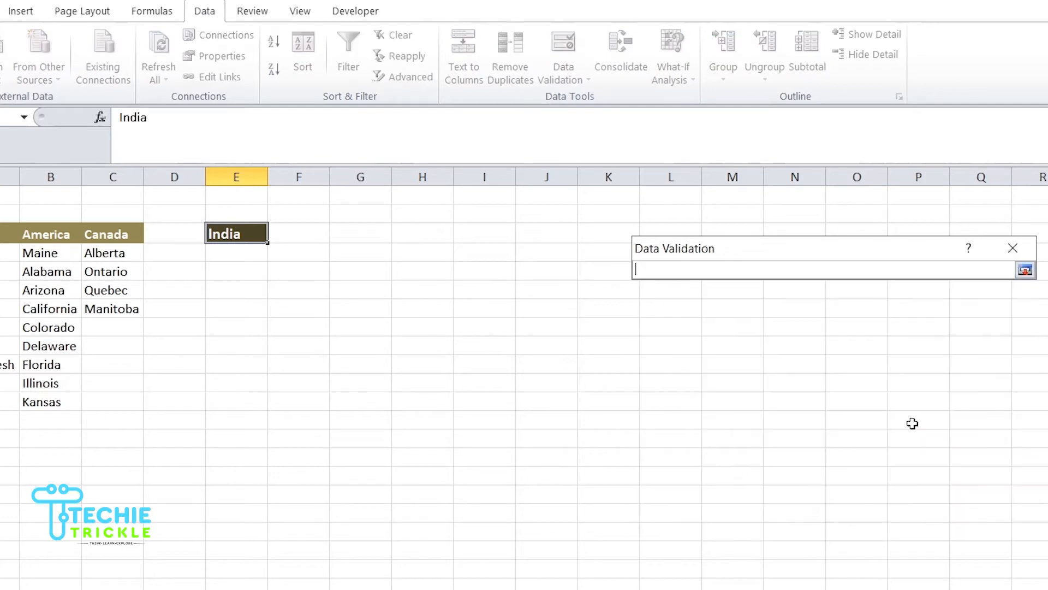
drag(10, 236, 131, 236)
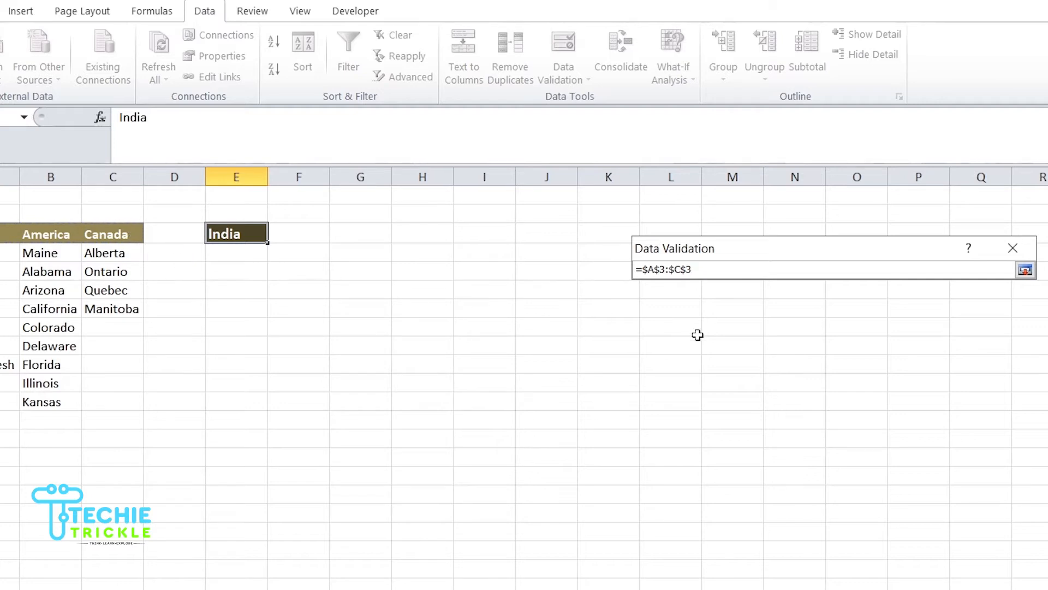
click(1024, 271)
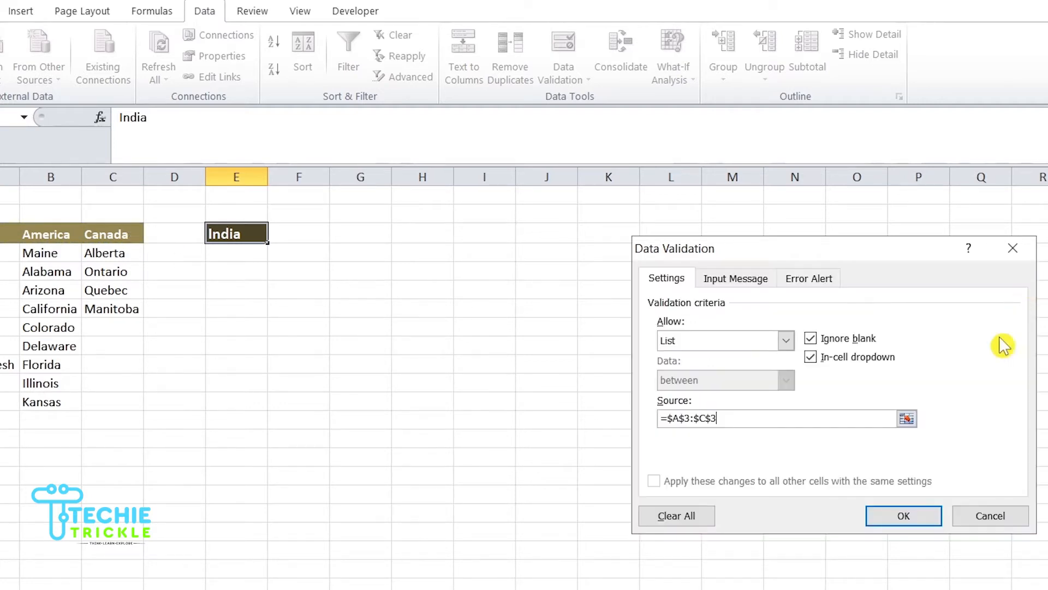
click(921, 516)
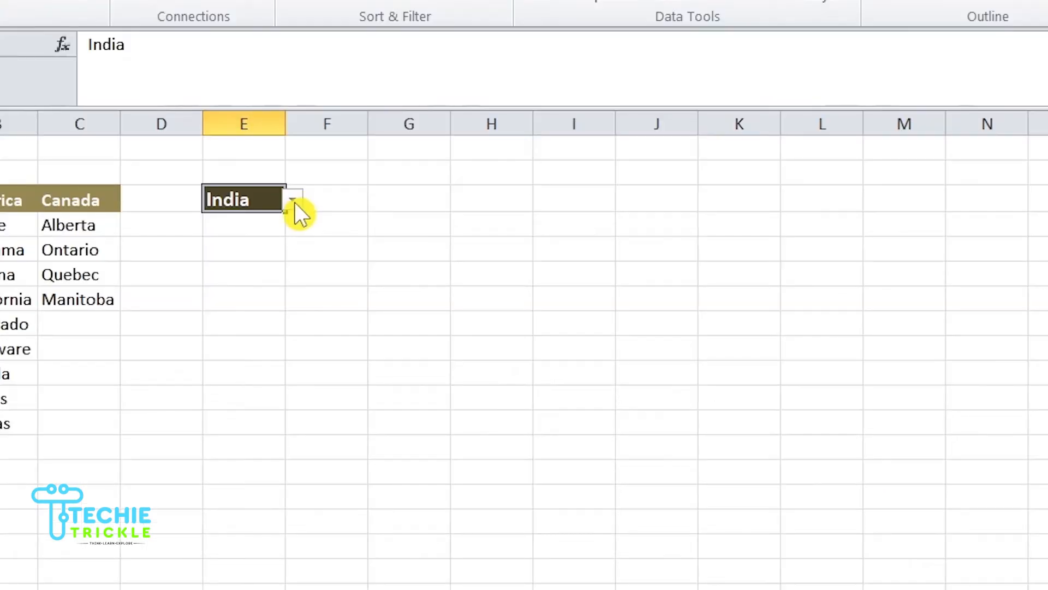
click(294, 201)
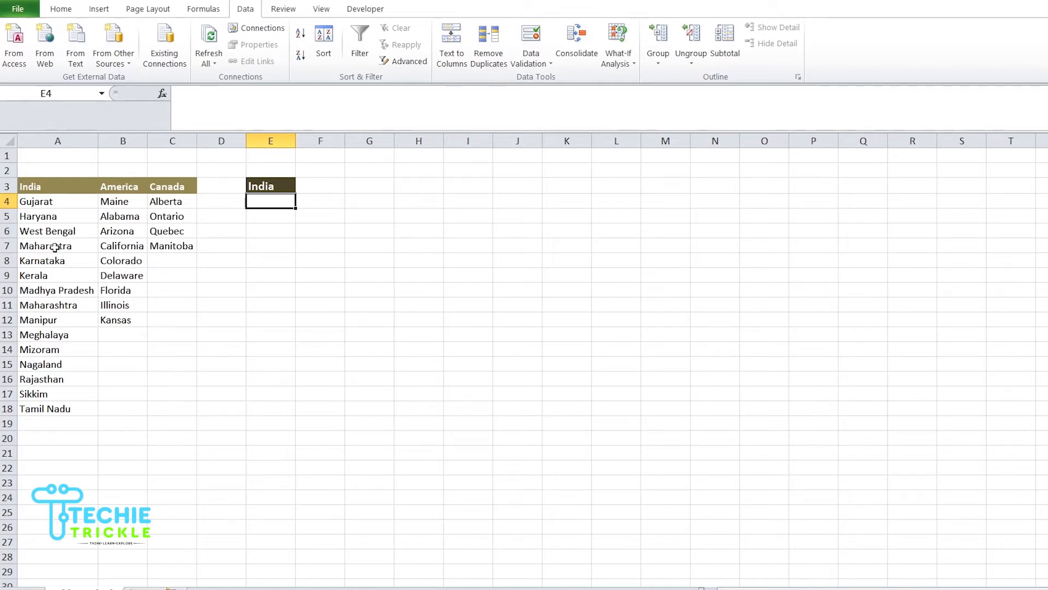
Try converting the India list in A3:A18 into a table with headers.
click(69, 186)
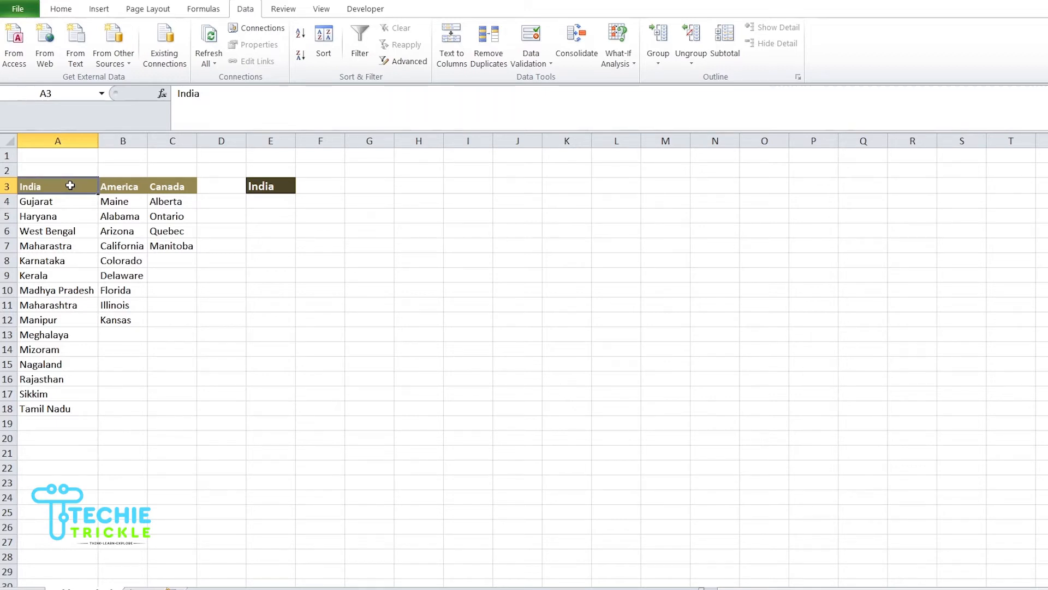
key(ctrl+shift+Down)
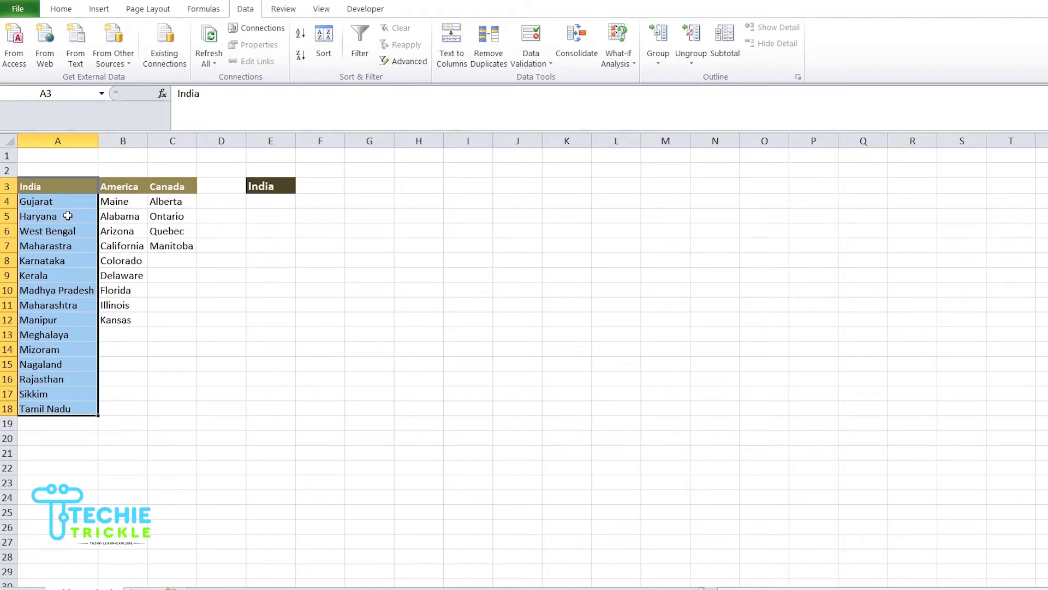
key(ctrl+t)
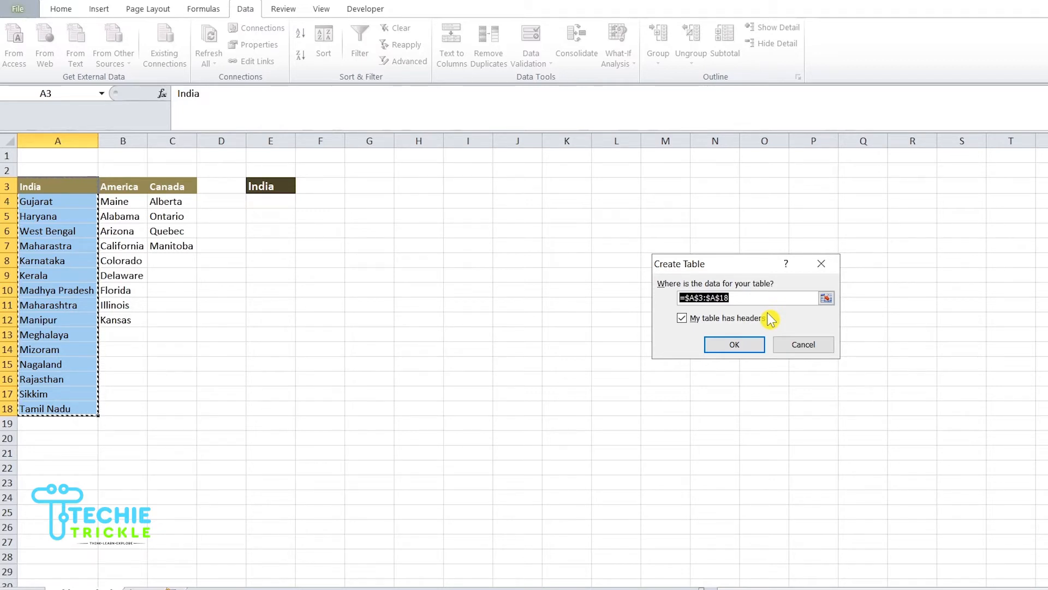
click(733, 345)
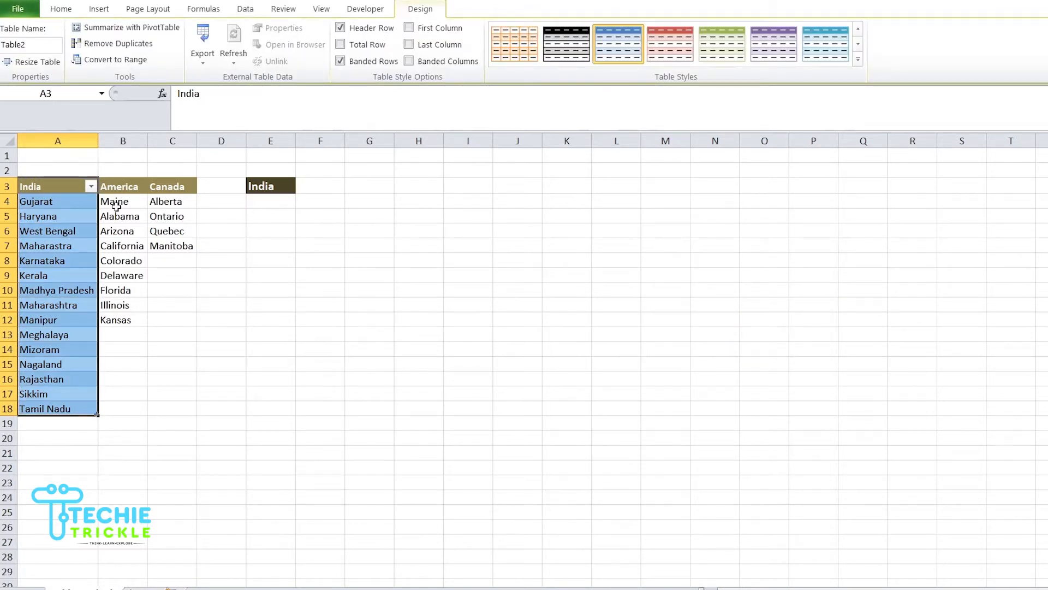
key(Right)
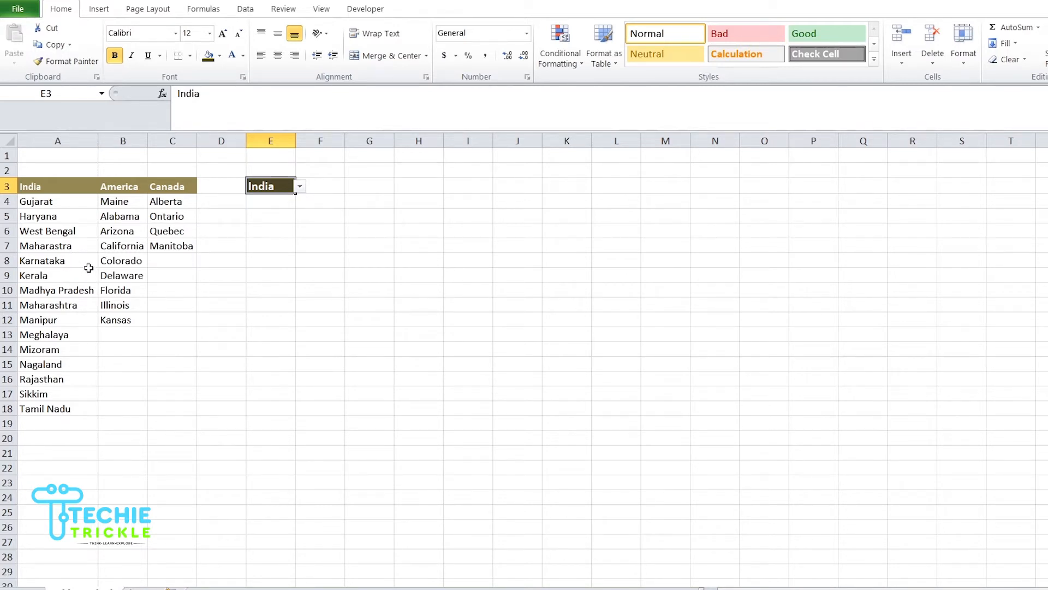
Convert the India list in A3:A18 into a table with headers and name it TableIndia.
click(55, 186)
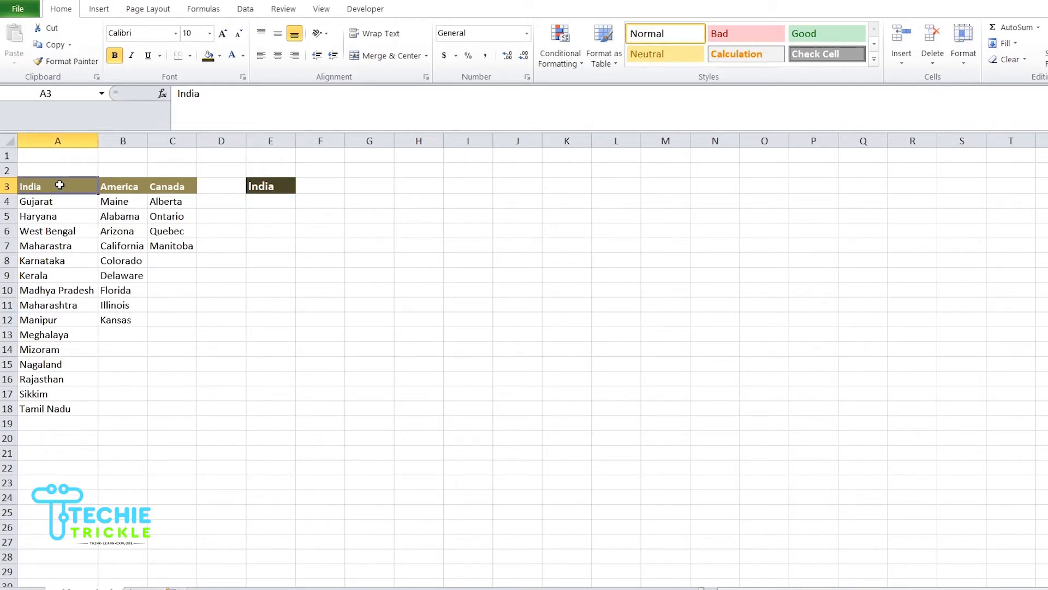
key(ctrl+shift+Down)
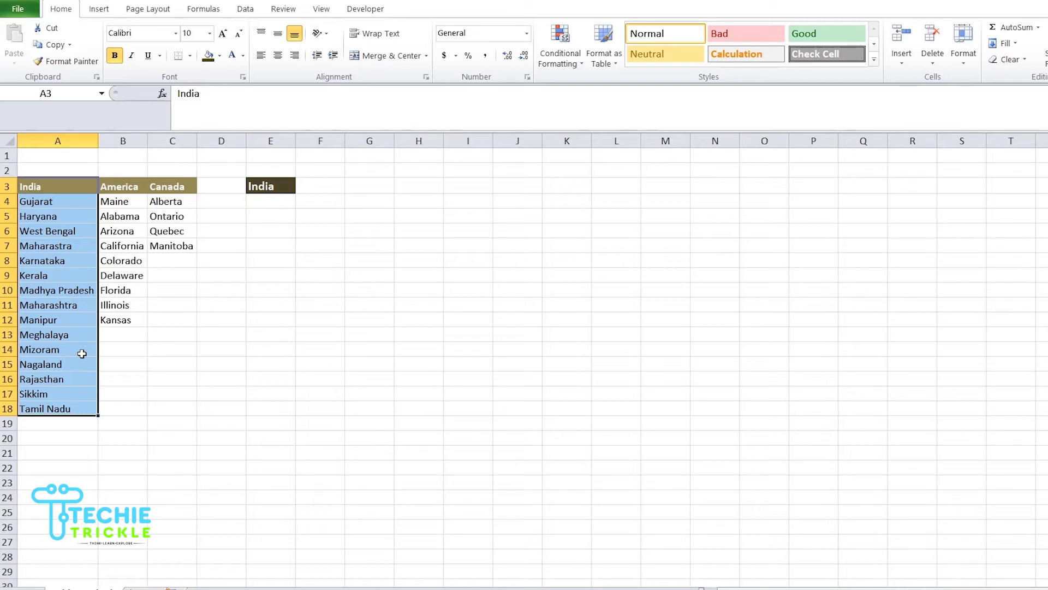
key(ctrl+t)
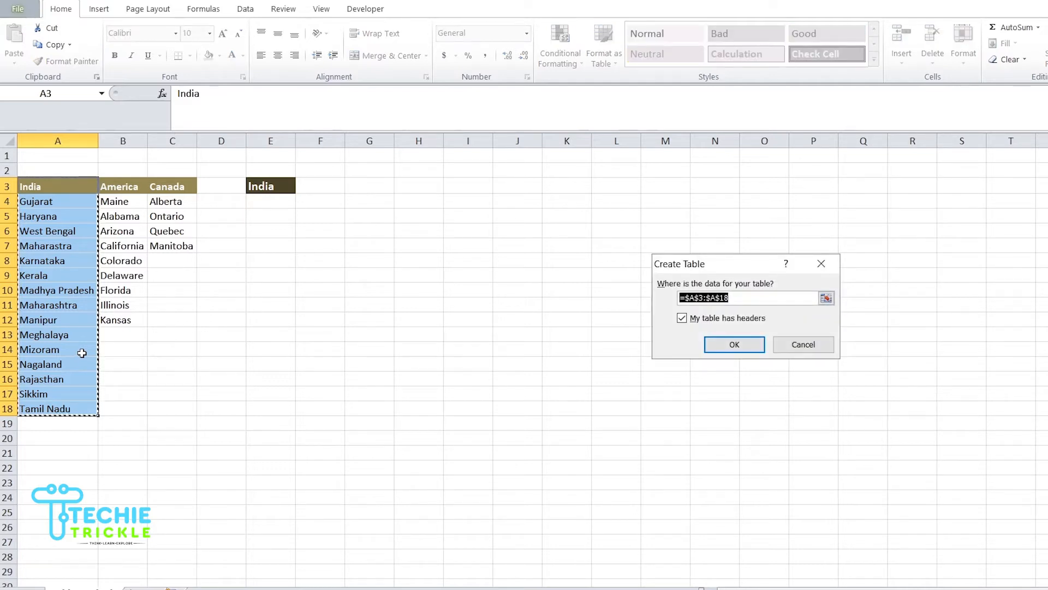
click(734, 344)
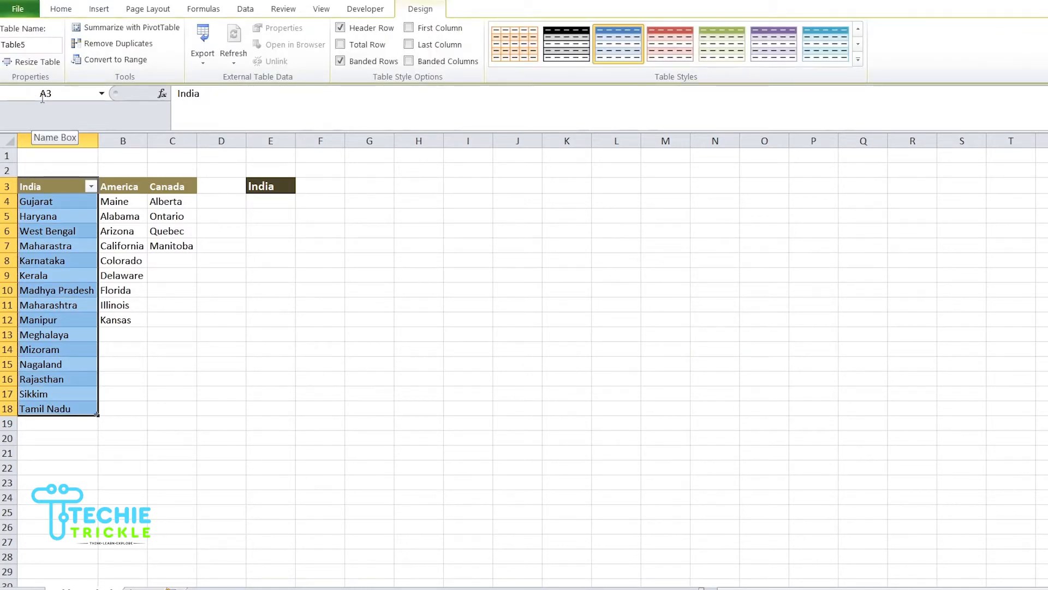
click(36, 45)
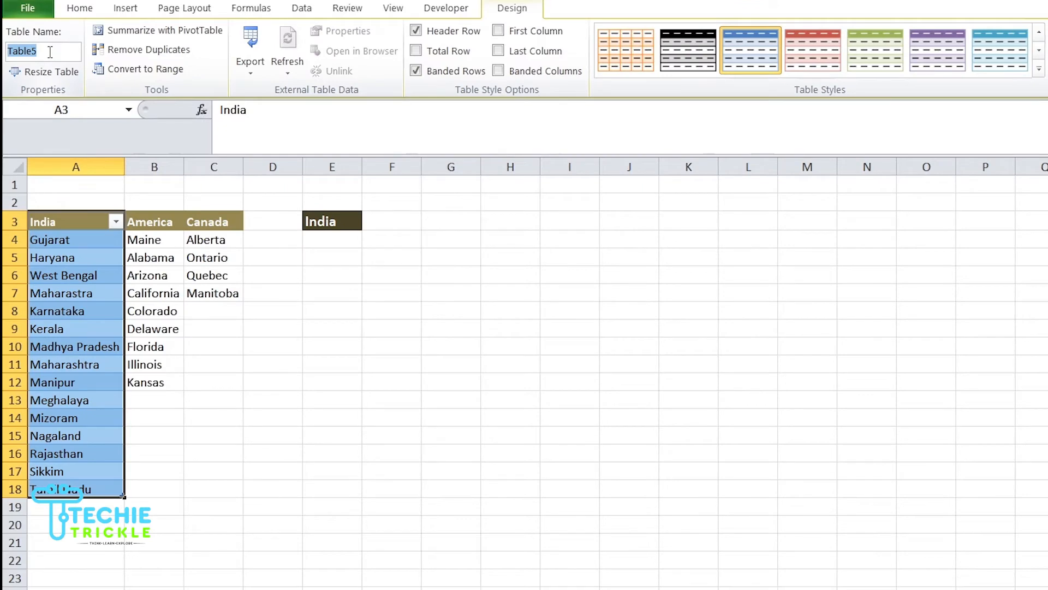
click(50, 52)
key(BackSpace)
text(India)
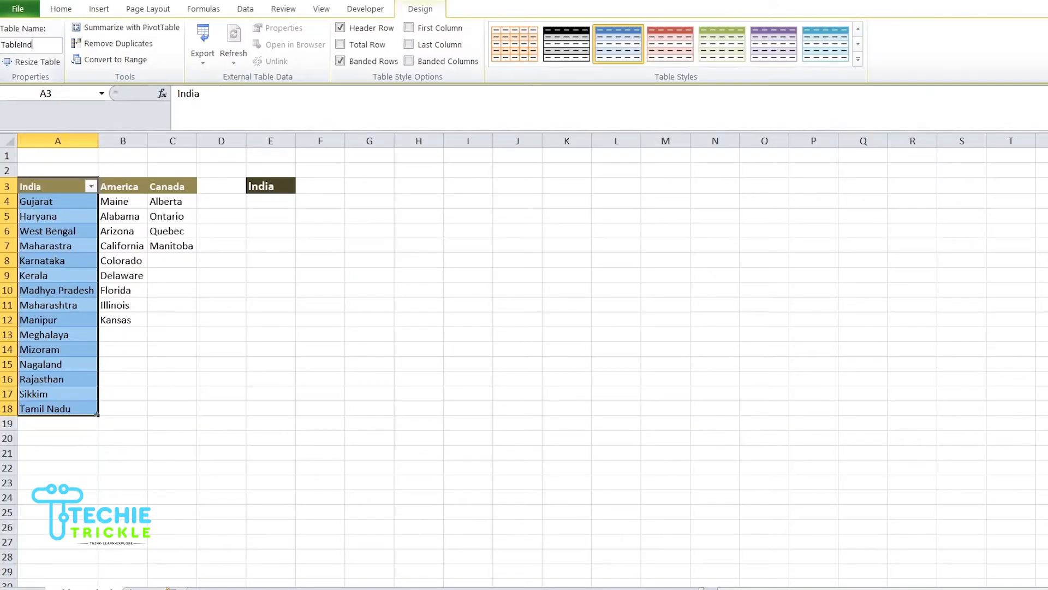
click(216, 299)
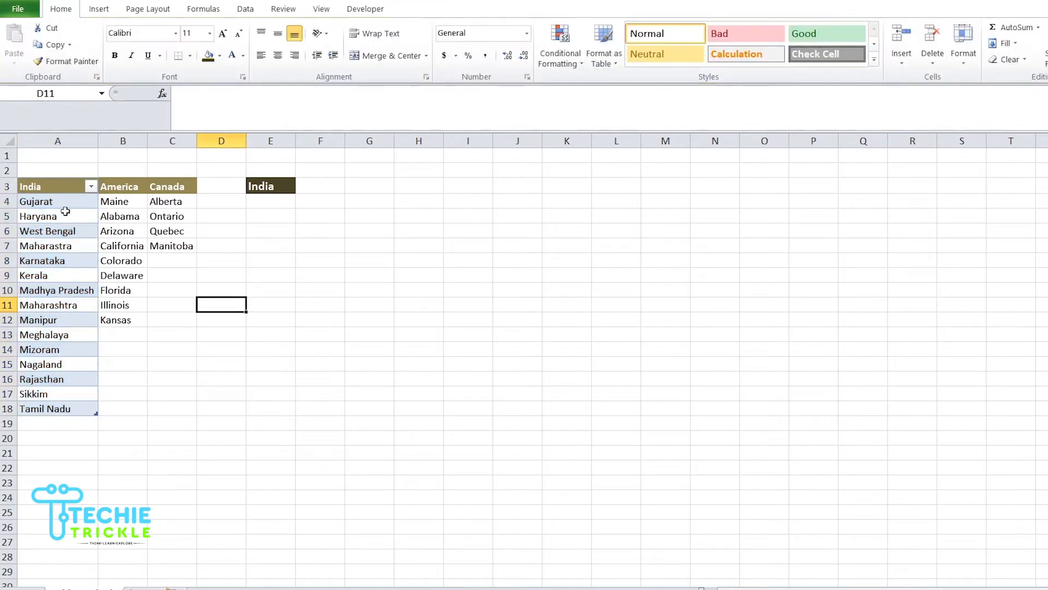
Convert the America list in B3:B12 into a table with headers and name it Tableamerica.
click(122, 189)
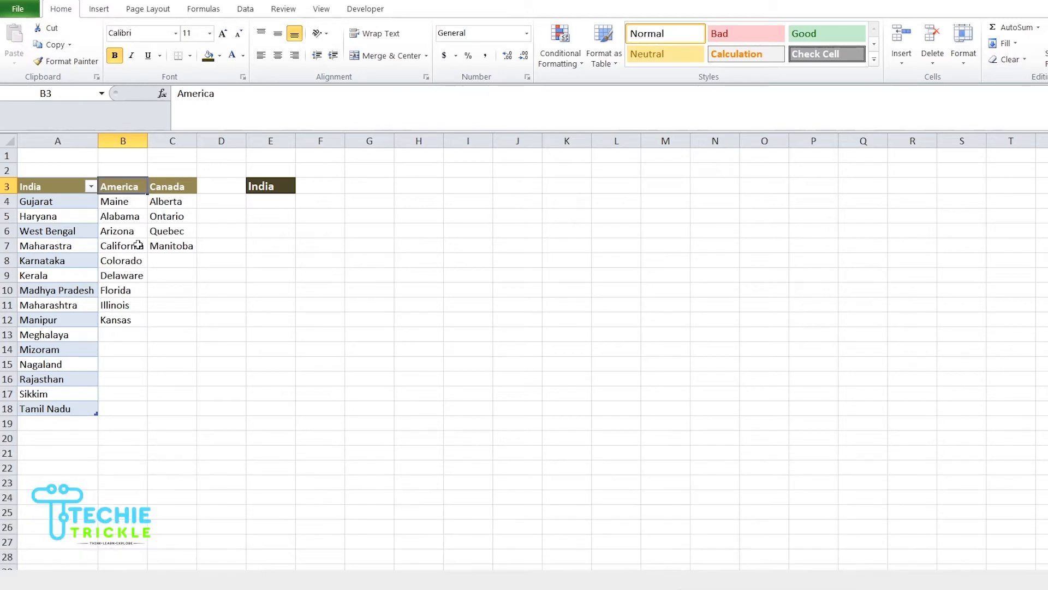
key(ctrl+shift+Down)
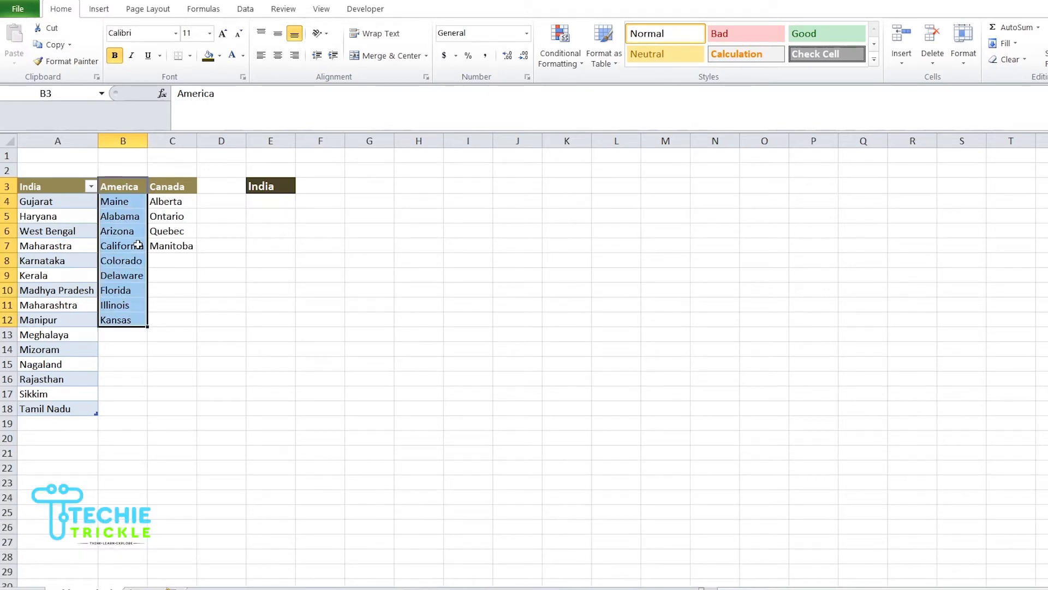
key(ctrl+t)
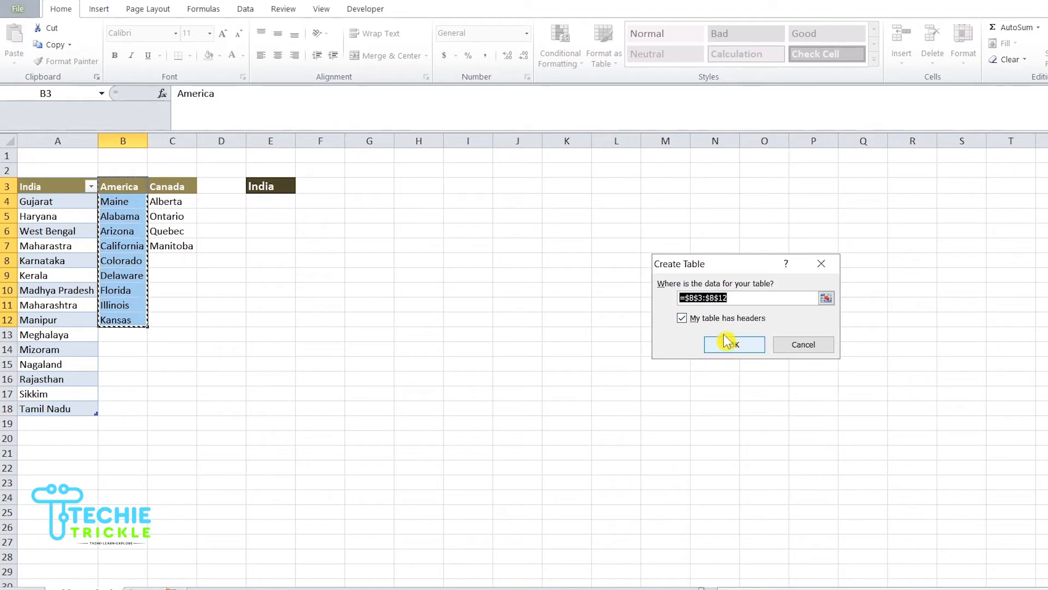
click(745, 348)
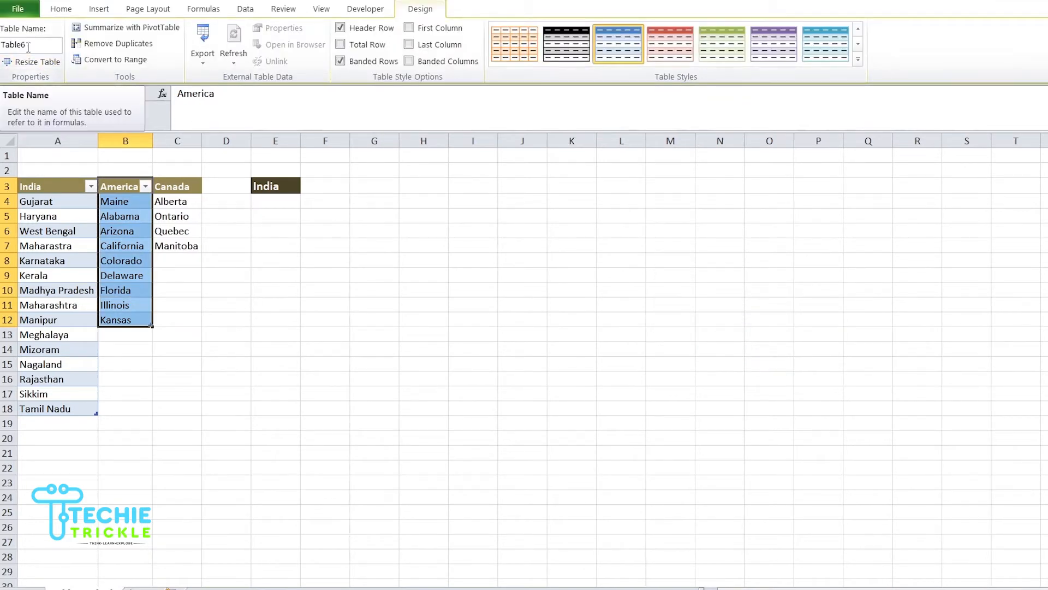
click(38, 45)
click(40, 44)
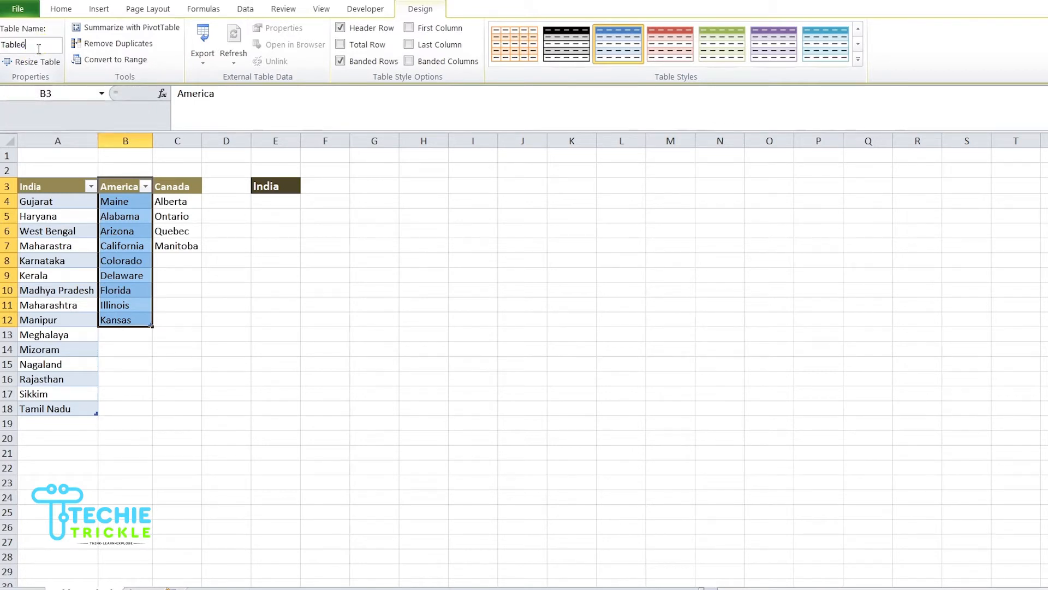
key(BackSpace)
text(america)
Convert the Canada list in C3:C7 into a table with headers and rename it after Canada, keeping the Table prefix.
click(164, 186)
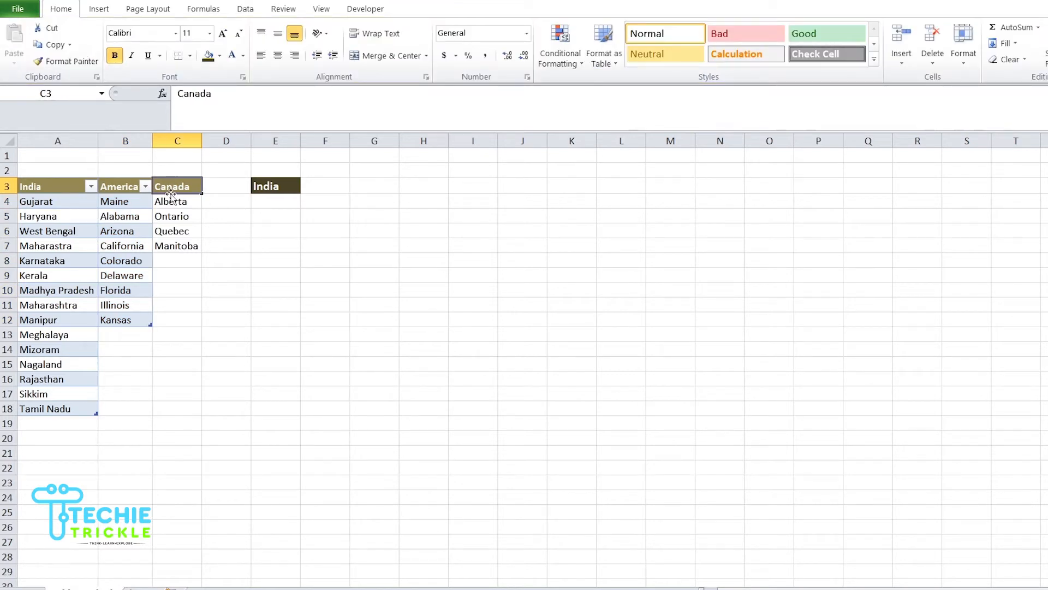
drag(173, 194, 176, 247)
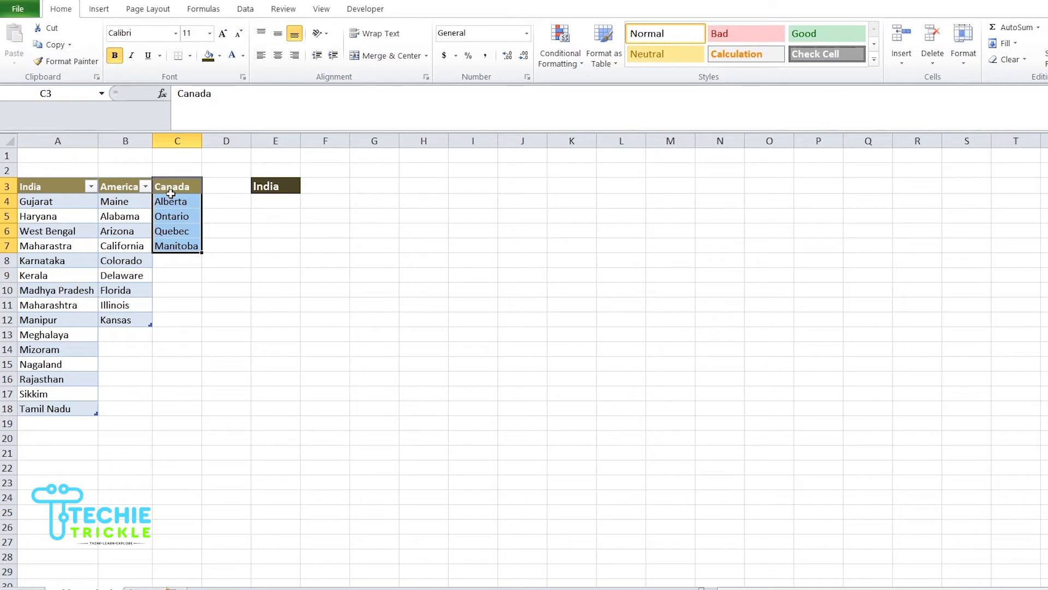
key(ctrl+t)
click(734, 344)
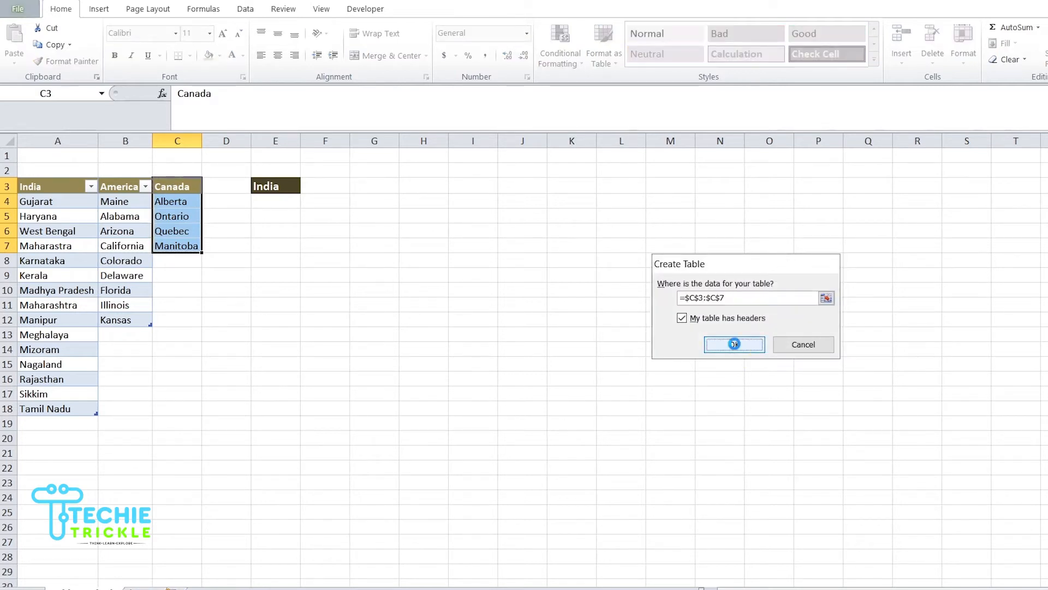
click(44, 42)
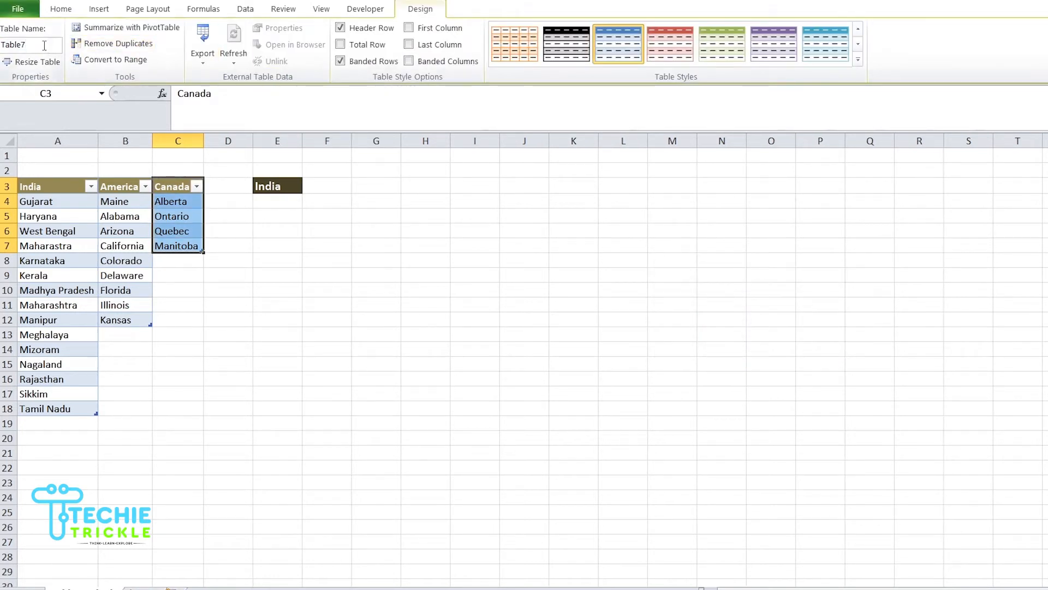
key(BackSpace)
text(can)
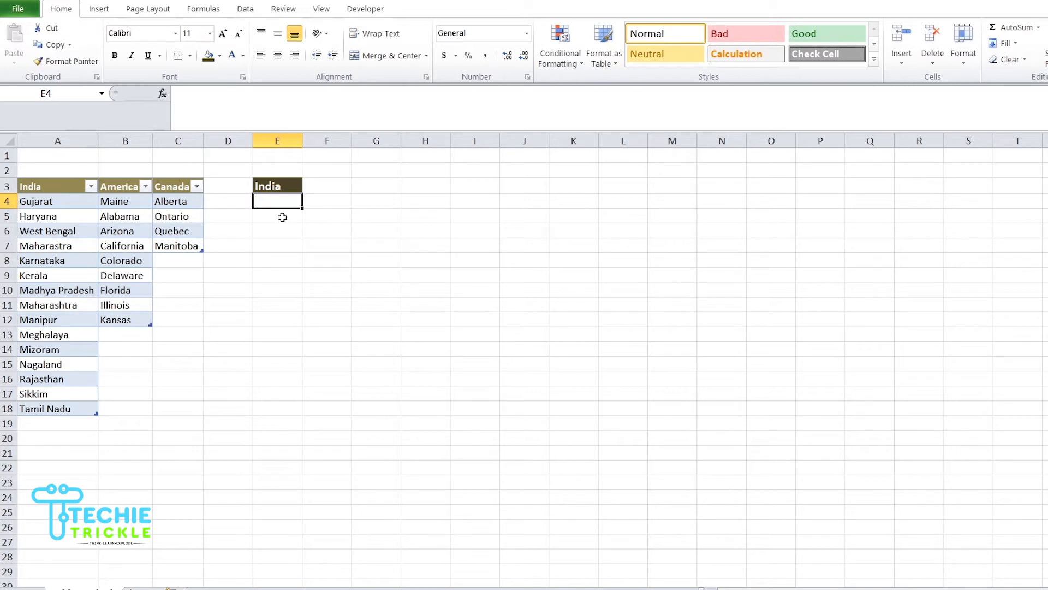
Start an INDEX formula in E4 referencing TableIndia[India], TableAmerica[America] and TableCanada[Canada].
text(=)
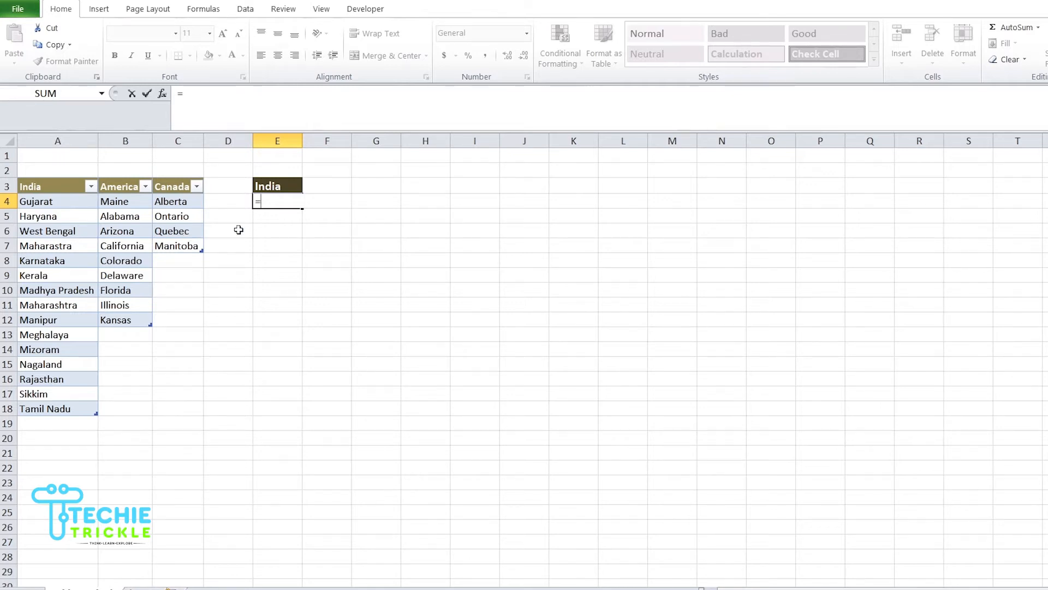
text(INDEX)
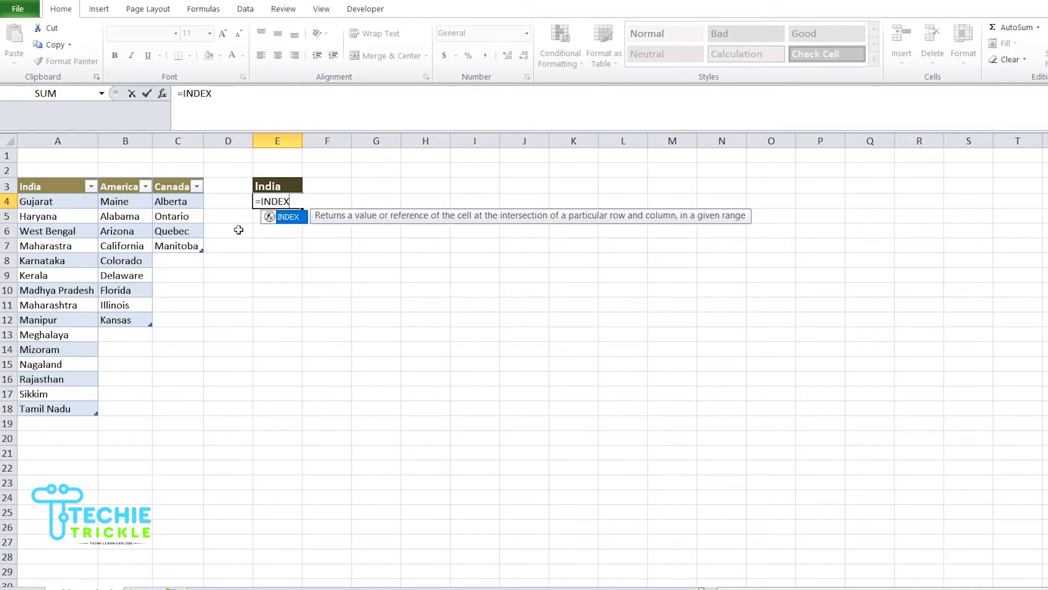
text(()
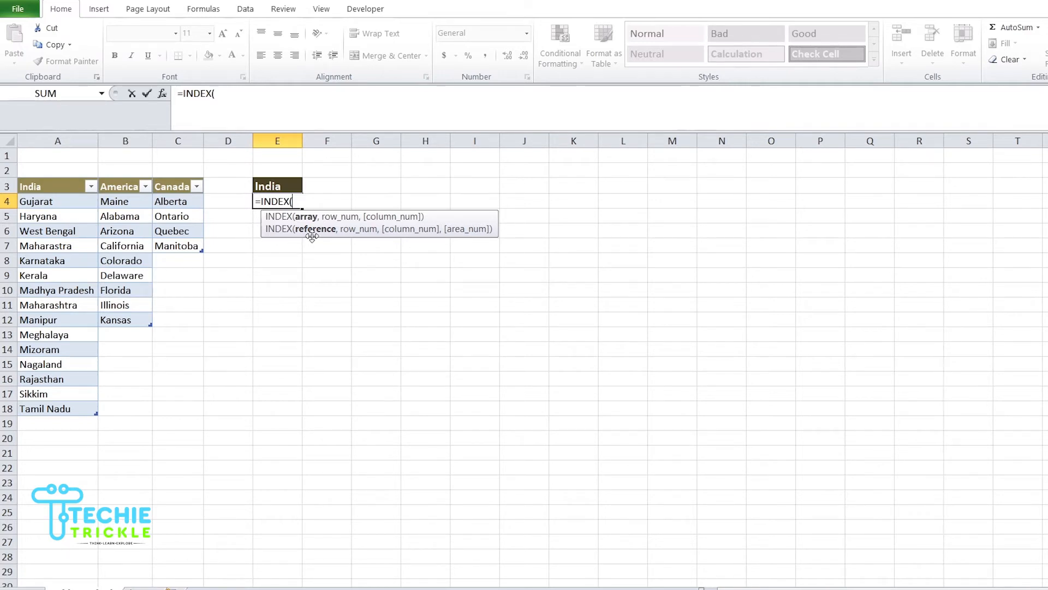
click(46, 176)
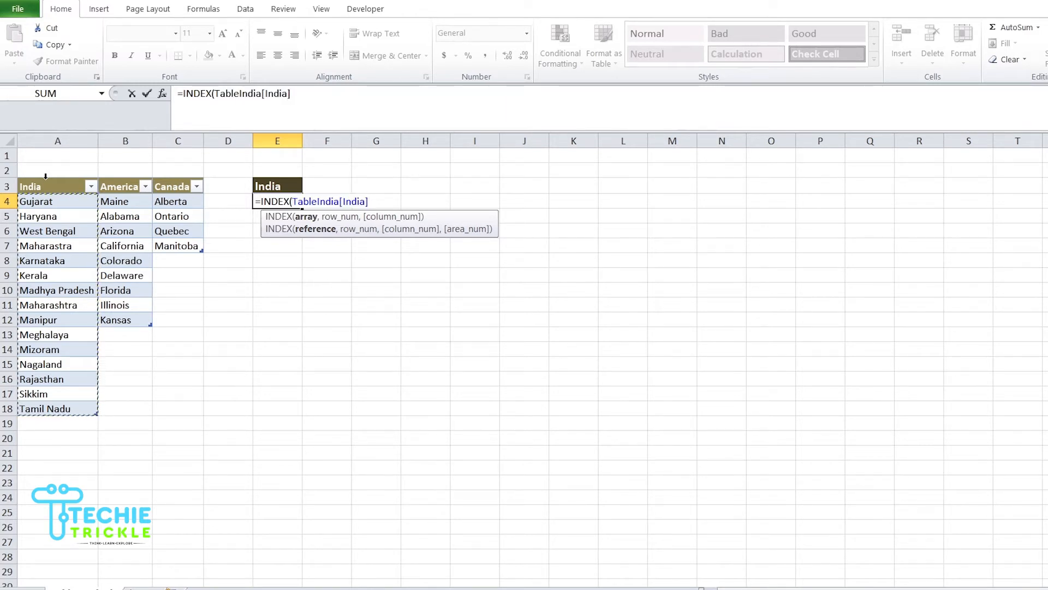
text(,)
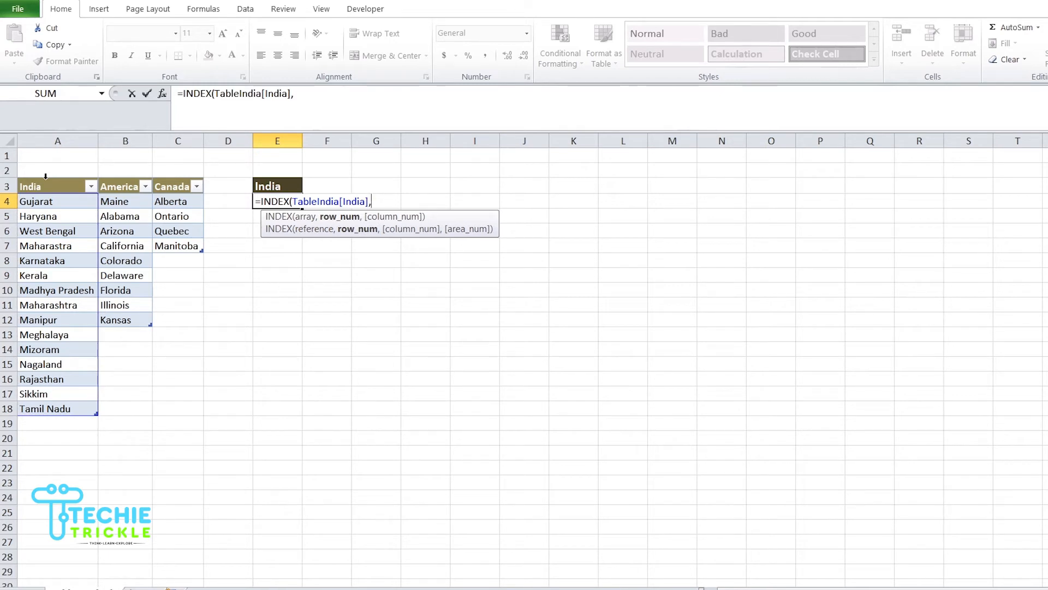
click(123, 175)
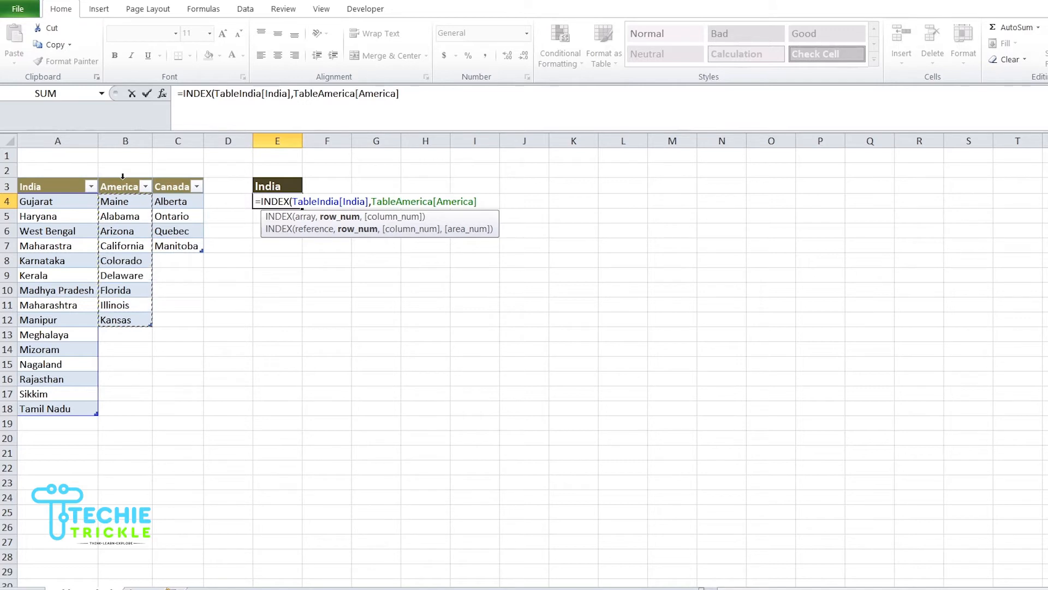
text(,)
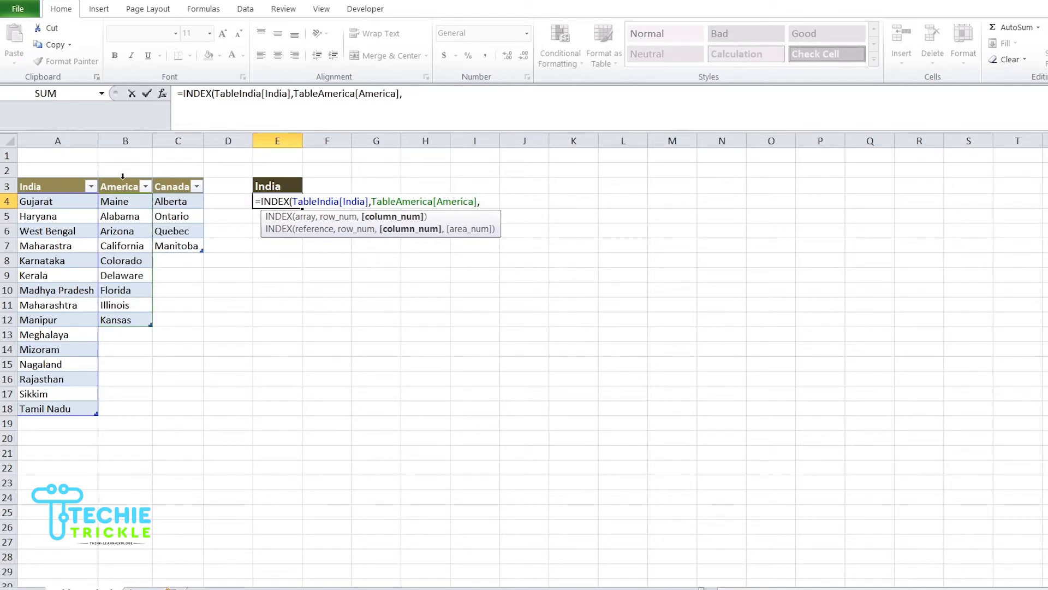
click(175, 179)
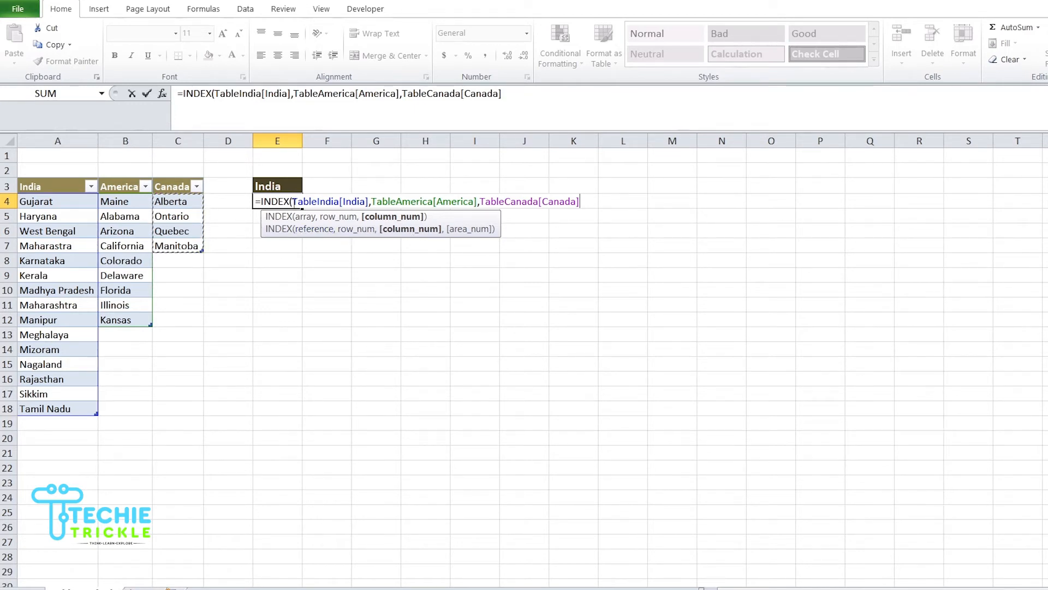
Enclose the three table references in parentheses as INDEX's reference argument and leave the row and column arguments empty.
click(293, 202)
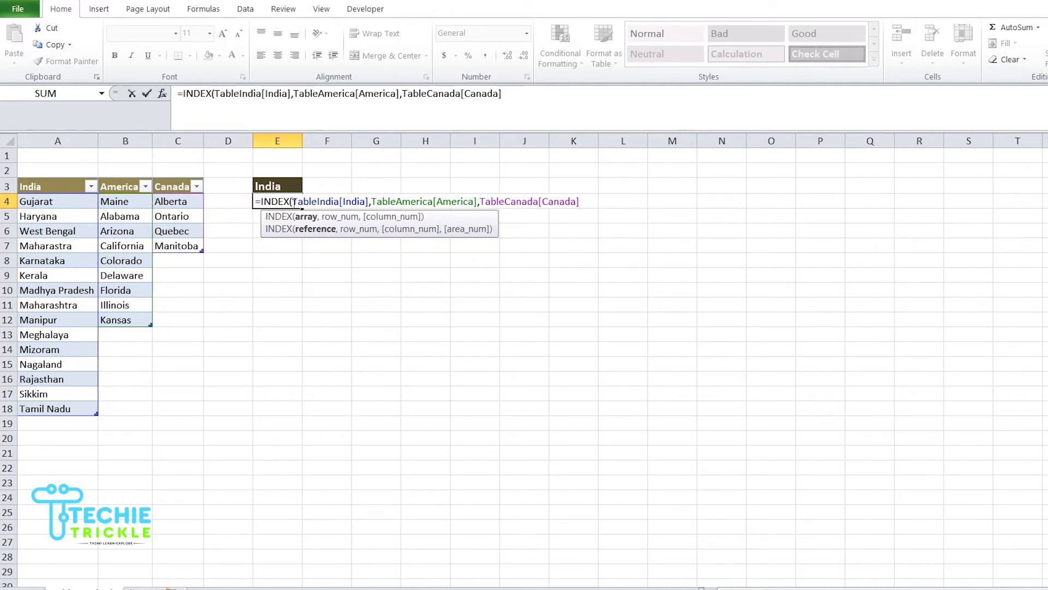
text(()
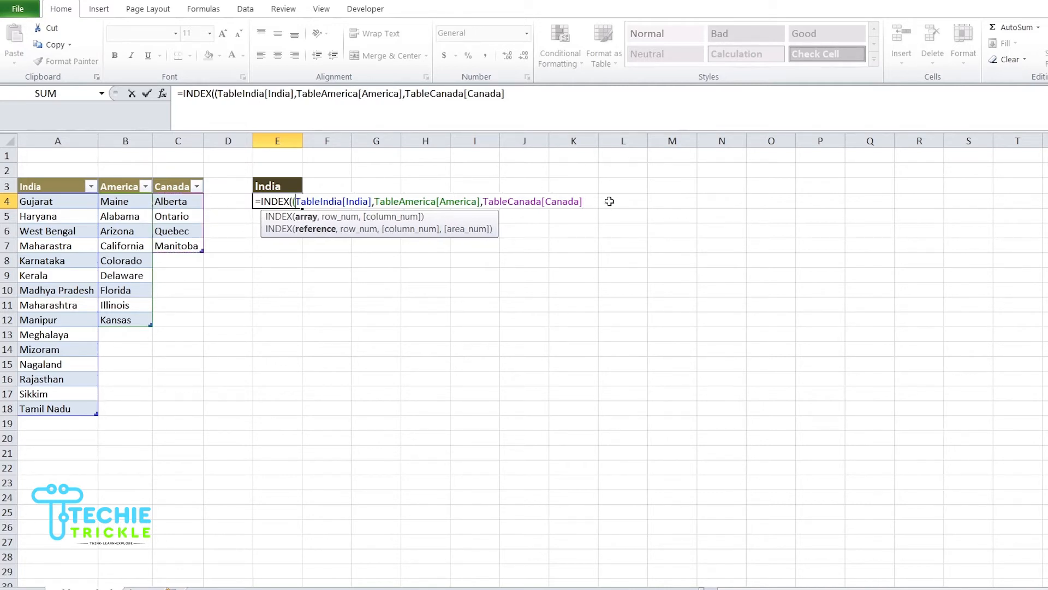
click(590, 202)
text())
text(,)
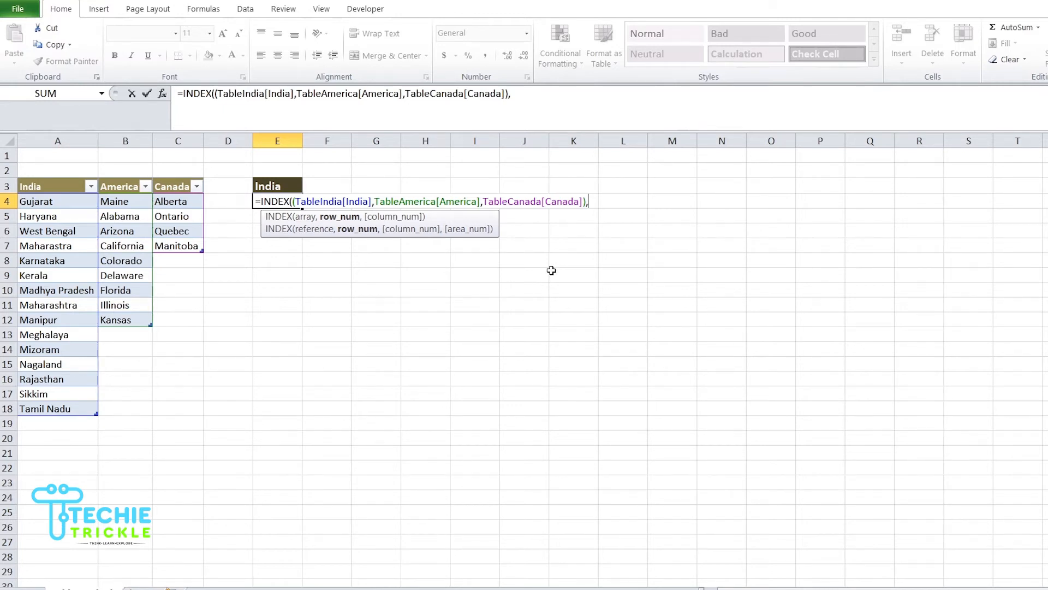
text(,)
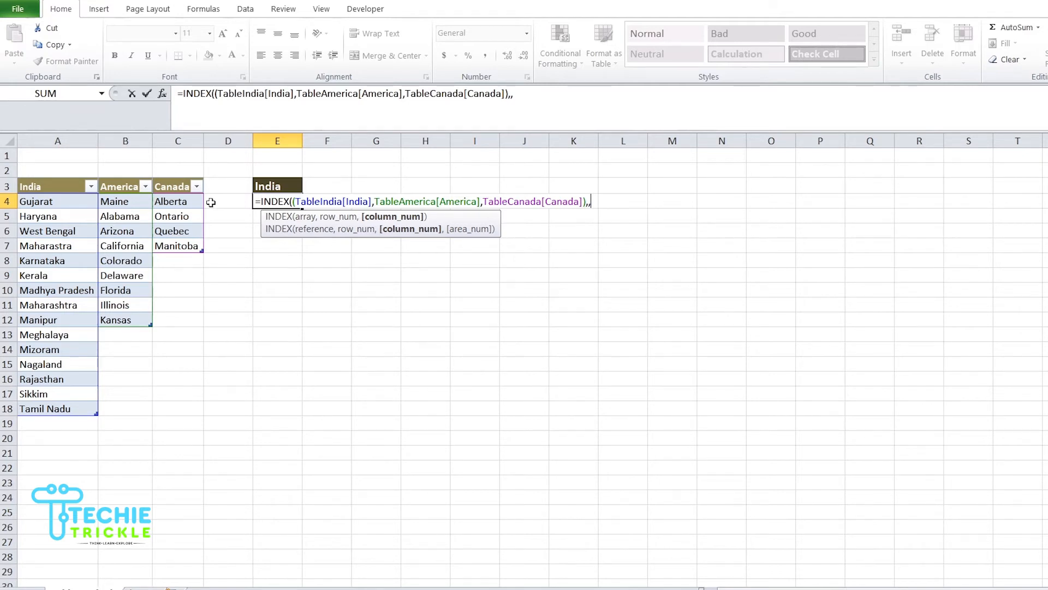
text(,)
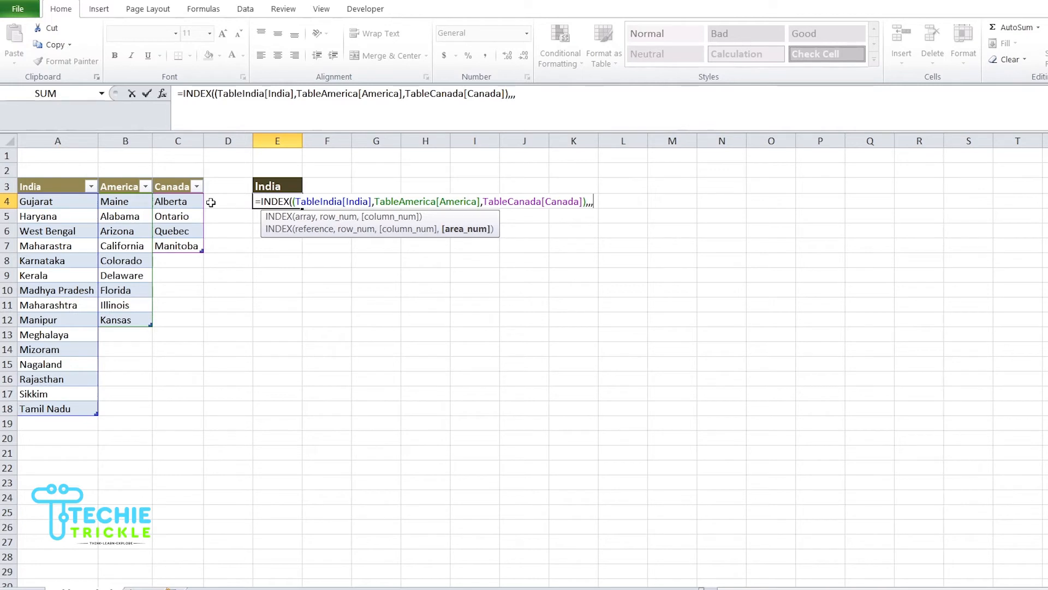
Add a MATCH function as INDEX's area number, with absolute $E$3 as its lookup value.
text(MATCH)
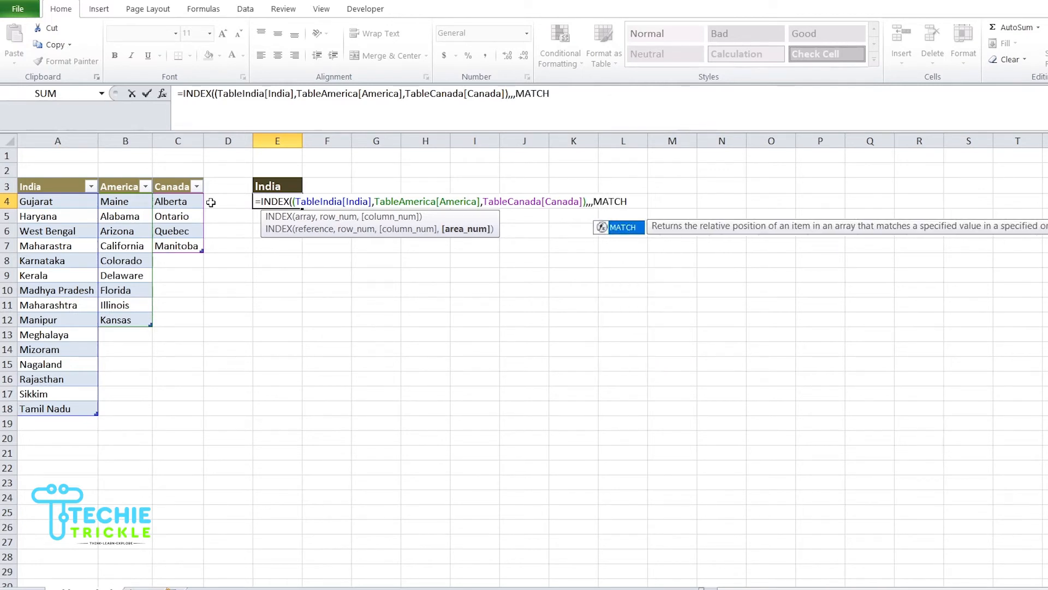
text(()
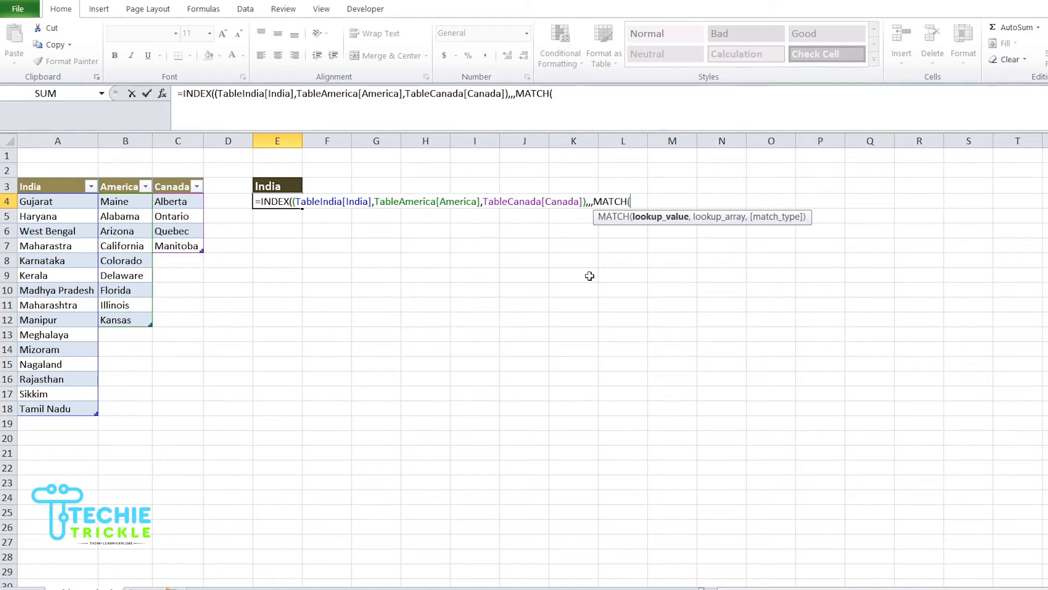
click(283, 185)
key(F4)
text(,)
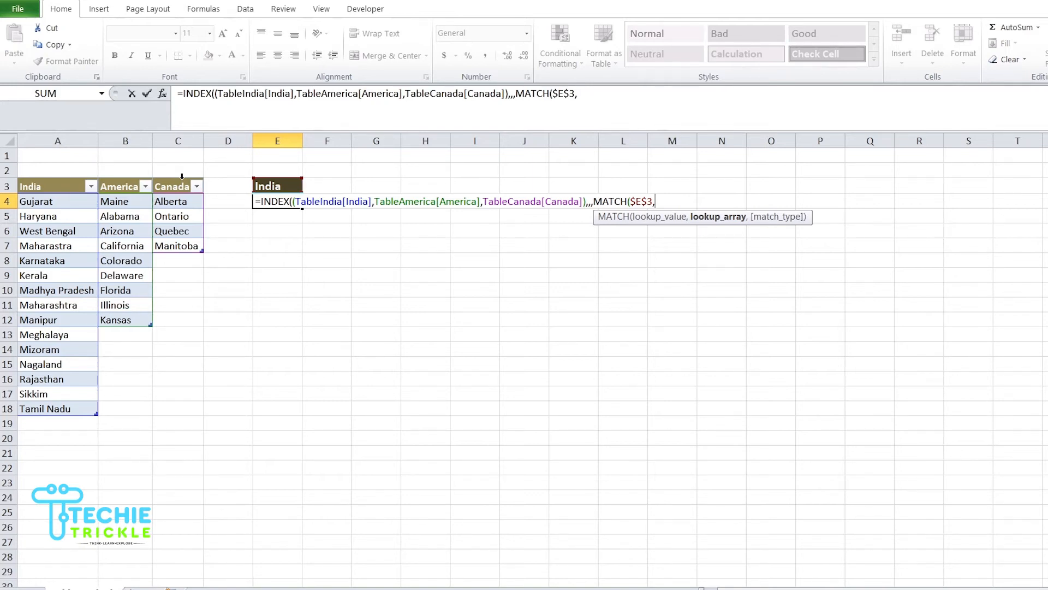
Complete MATCH with lookup array $A$3:$C$3 and exact match 0, enter the closed formula, and reselect E4.
click(66, 186)
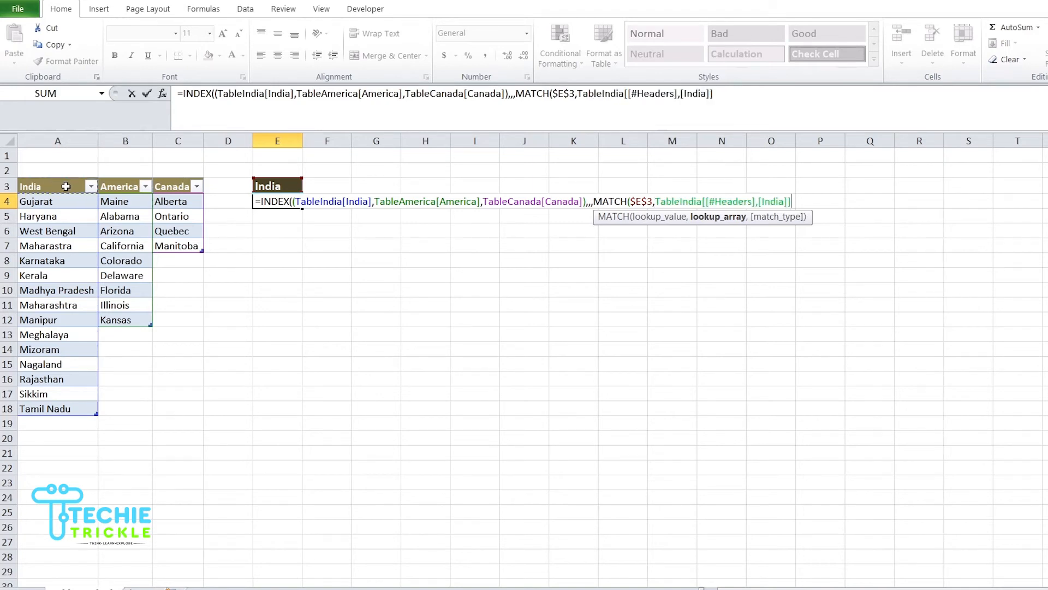
drag(66, 186, 170, 186)
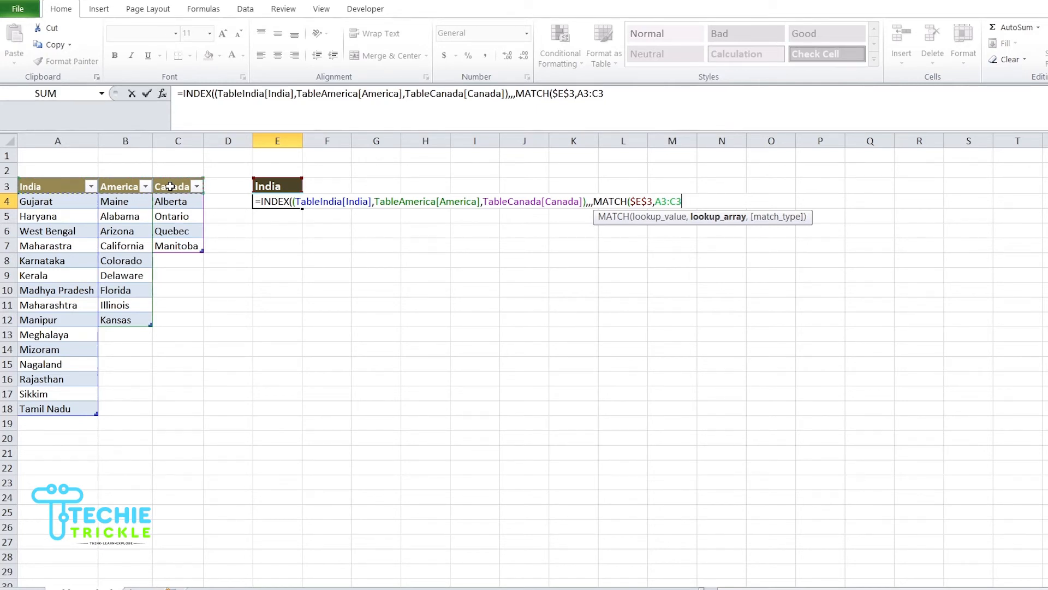
key(F4)
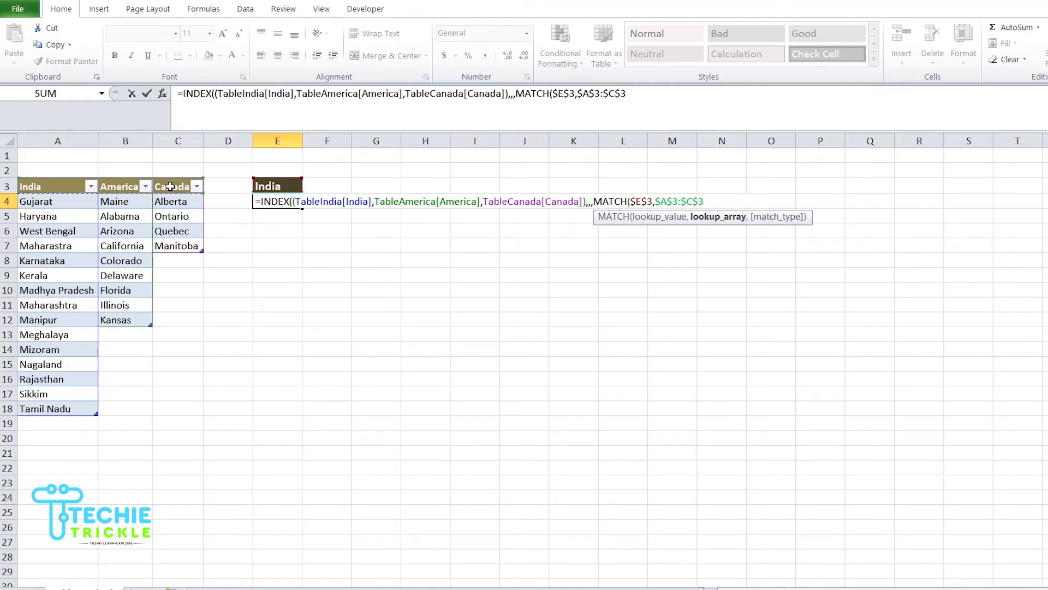
text(,)
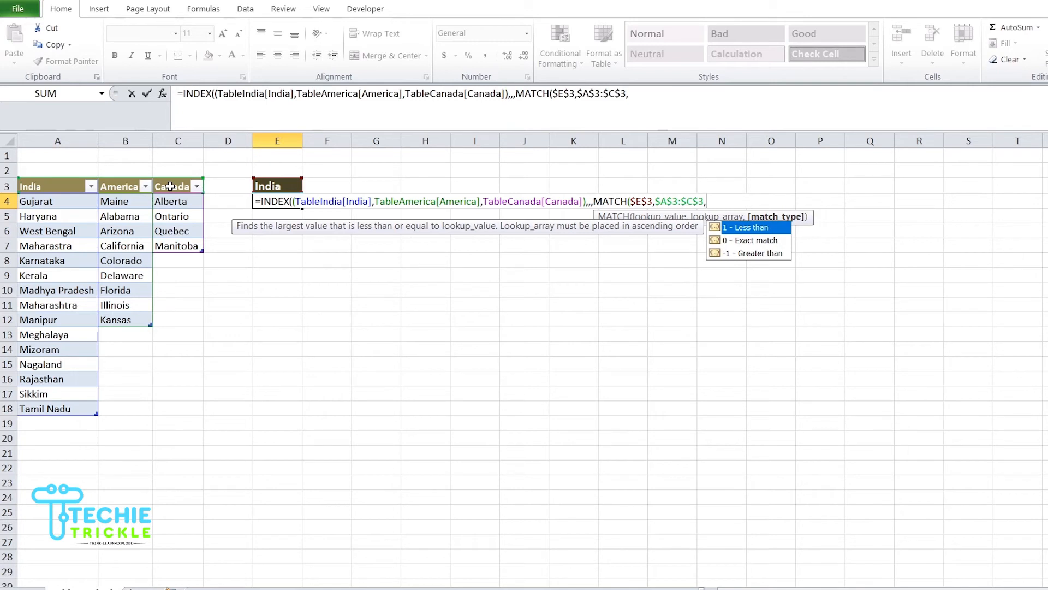
key(Down)
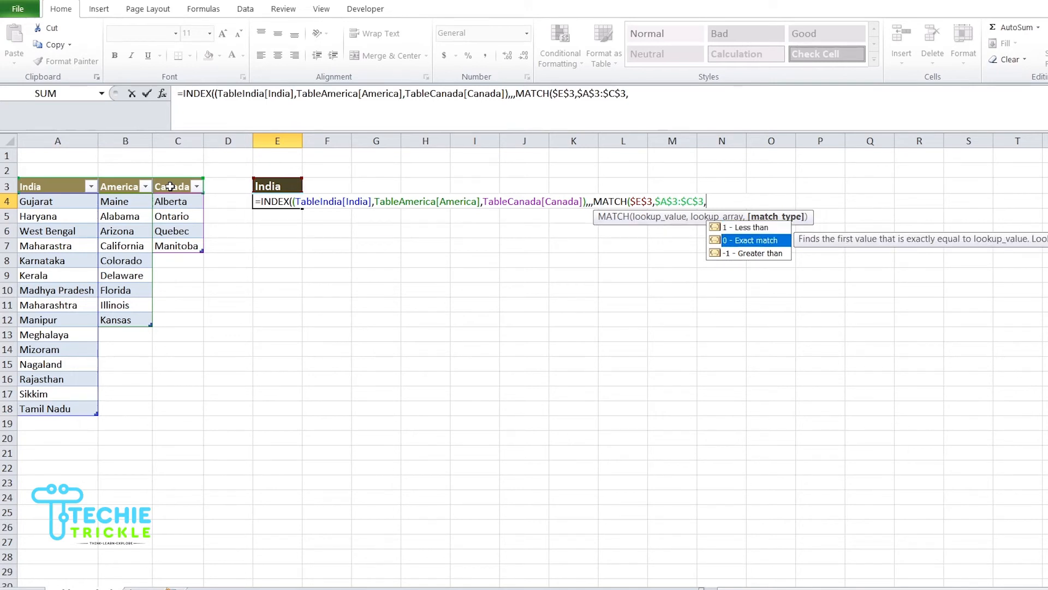
text(0)
double_click(745, 241)
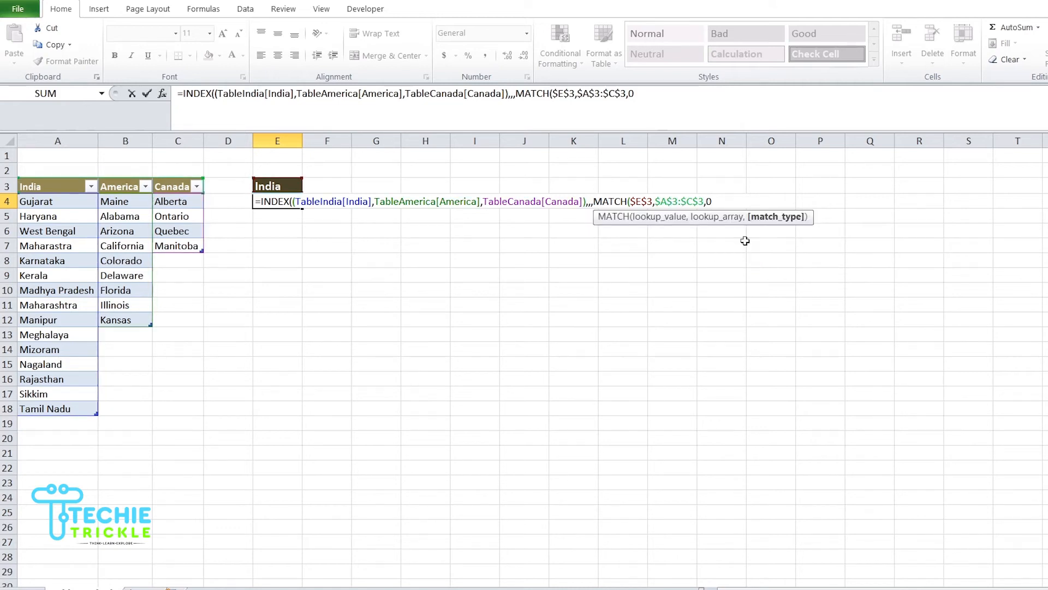
text()))
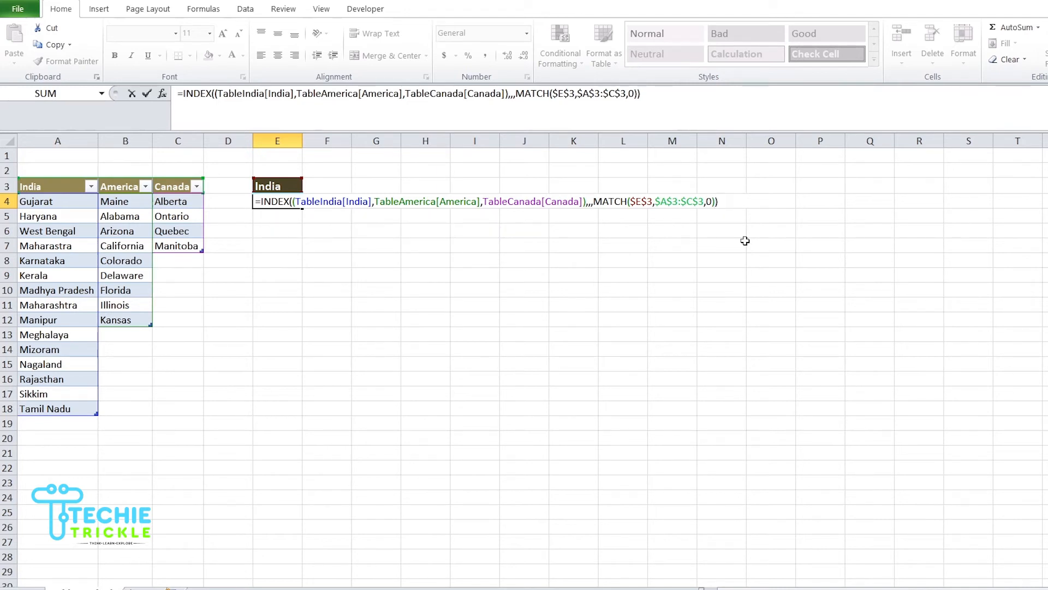
key(Tab)
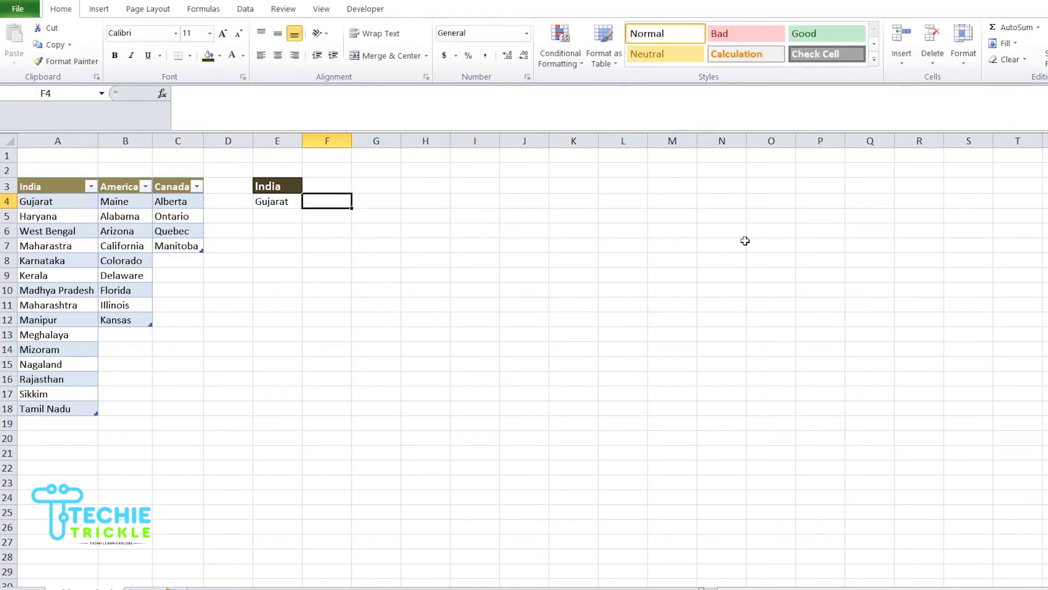
click(267, 202)
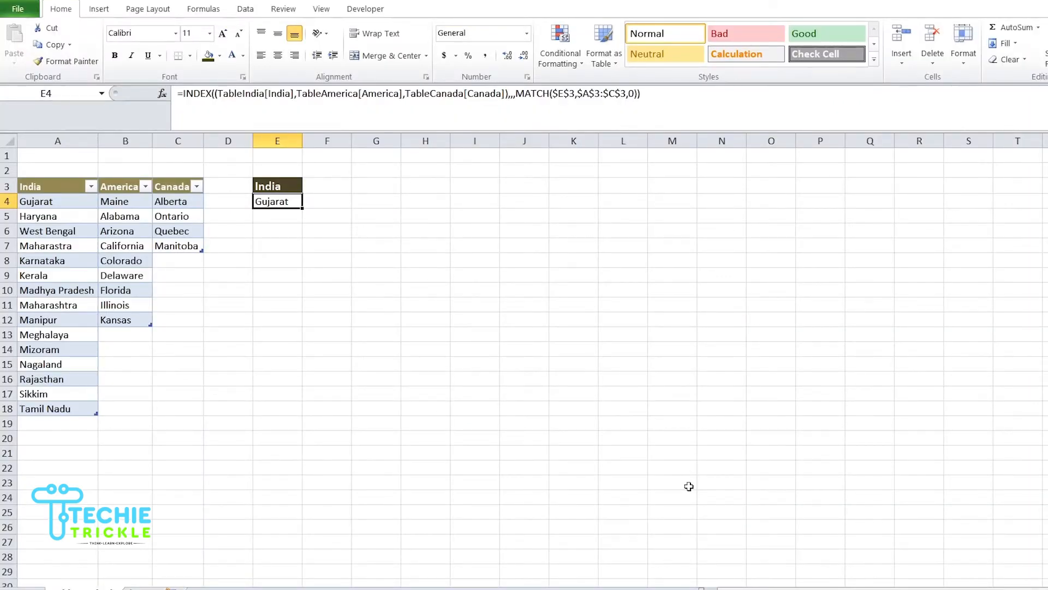
click(244, 11)
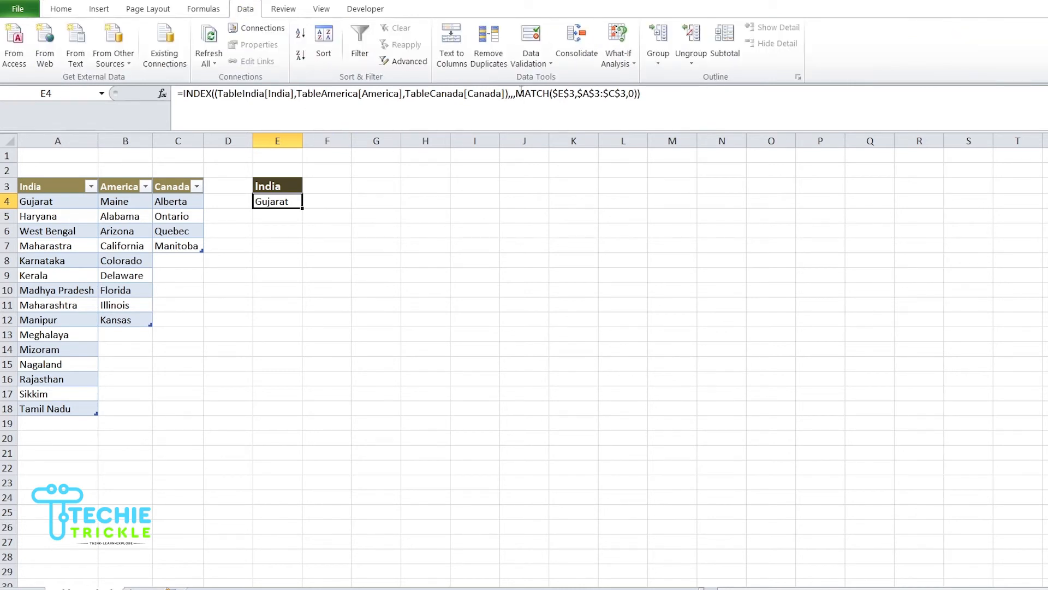
click(545, 64)
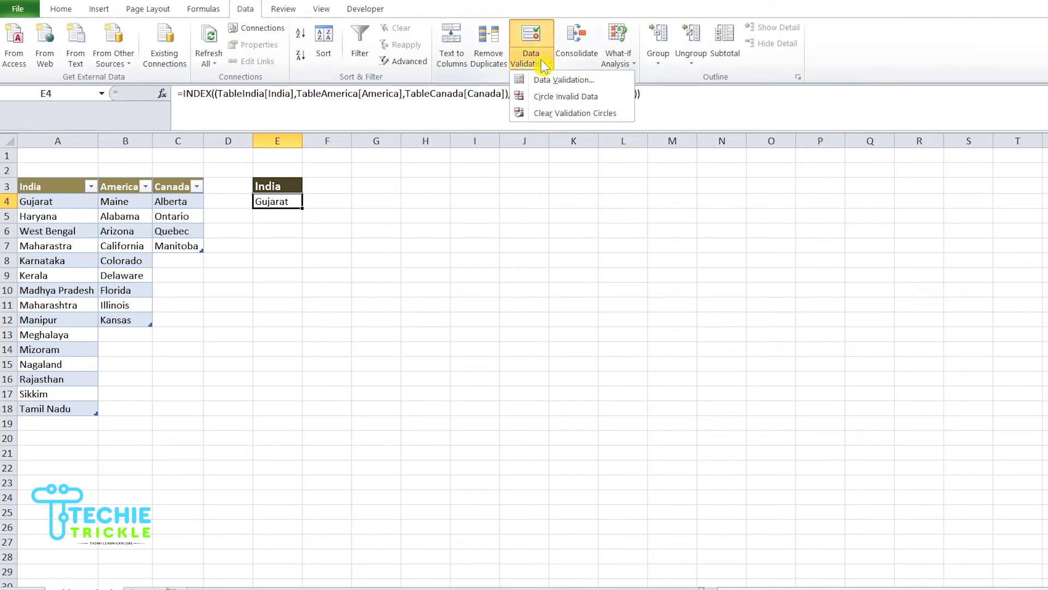
click(560, 80)
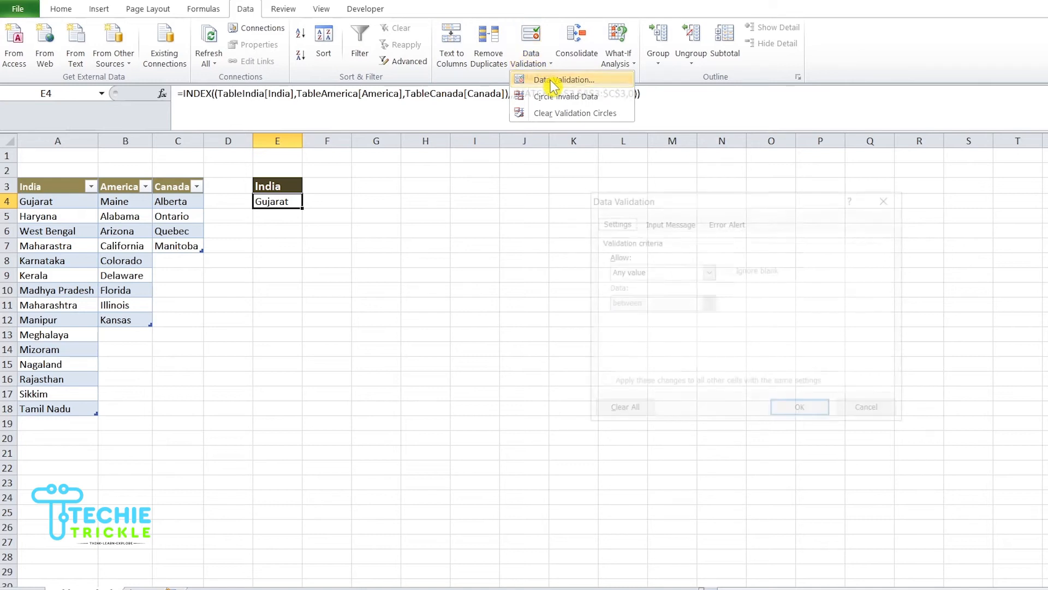
click(674, 271)
click(675, 315)
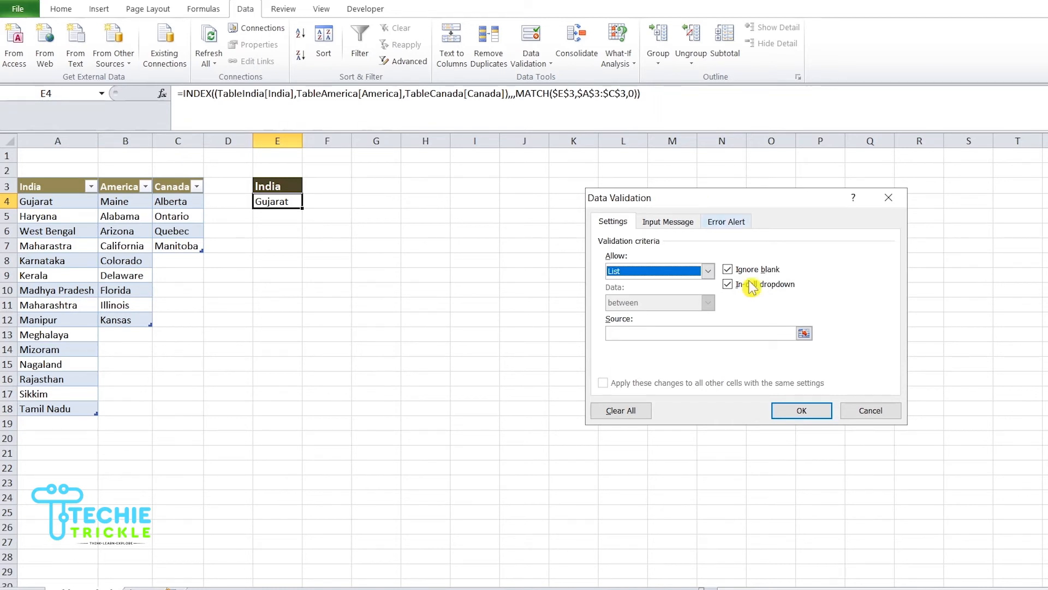
click(874, 410)
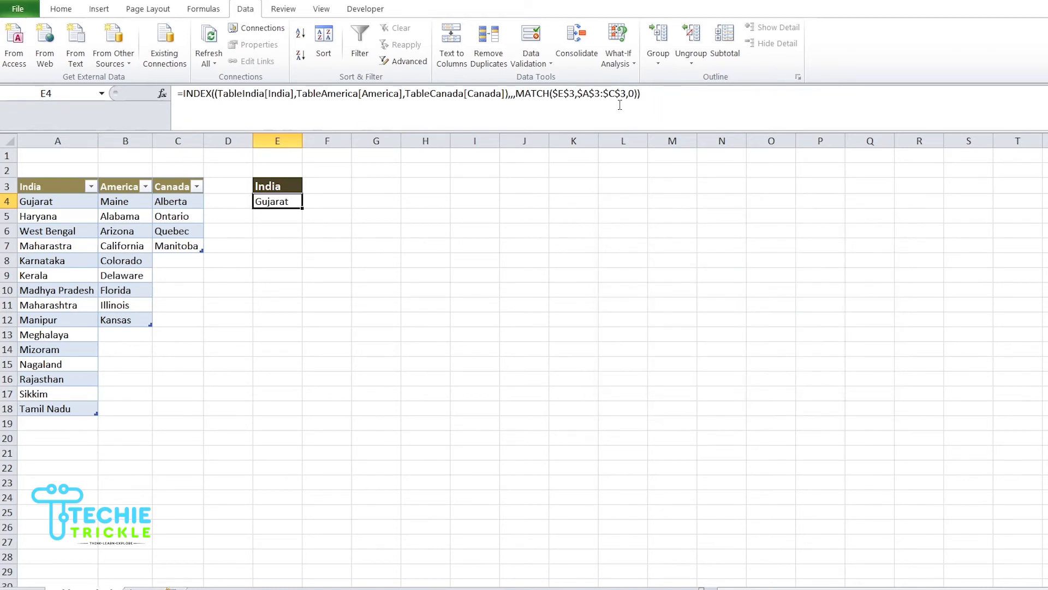
Copy the full INDEX/MATCH formula text from E4 and leave the cell's edit mode without changing it.
drag(654, 93, 166, 92)
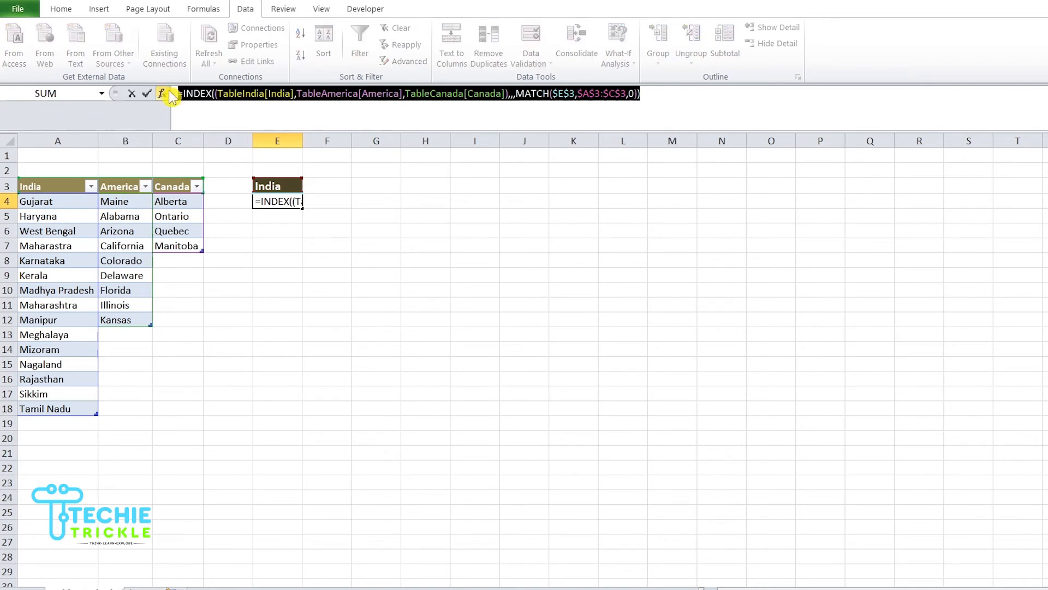
key(ctrl+c)
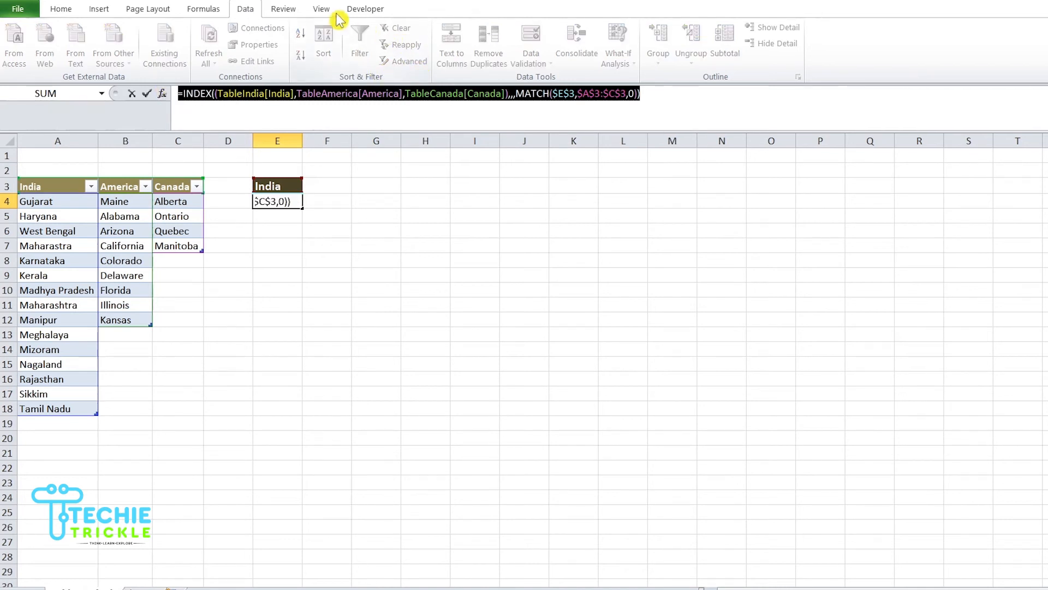
key(Escape)
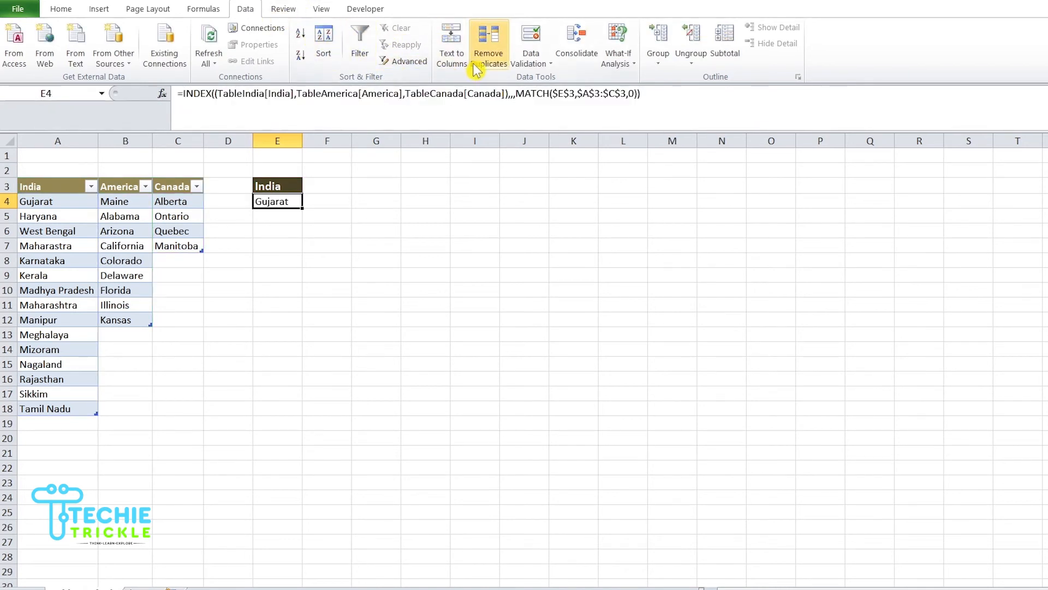
Try to set list validation on E4 with the copied INDEX/MATCH formula as its source, then cancel the validation dialog.
click(530, 61)
click(546, 80)
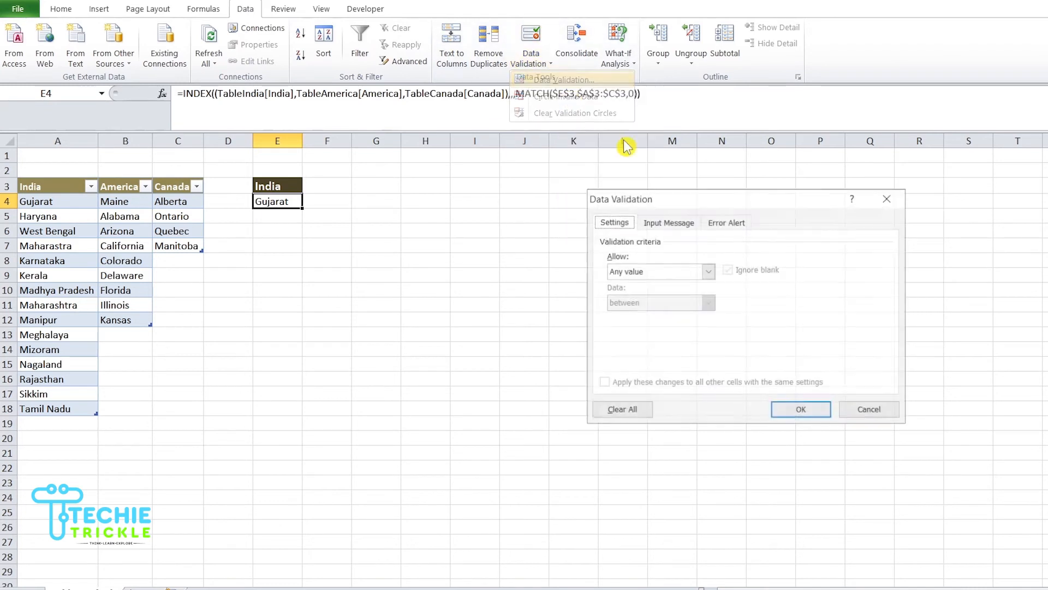
click(672, 271)
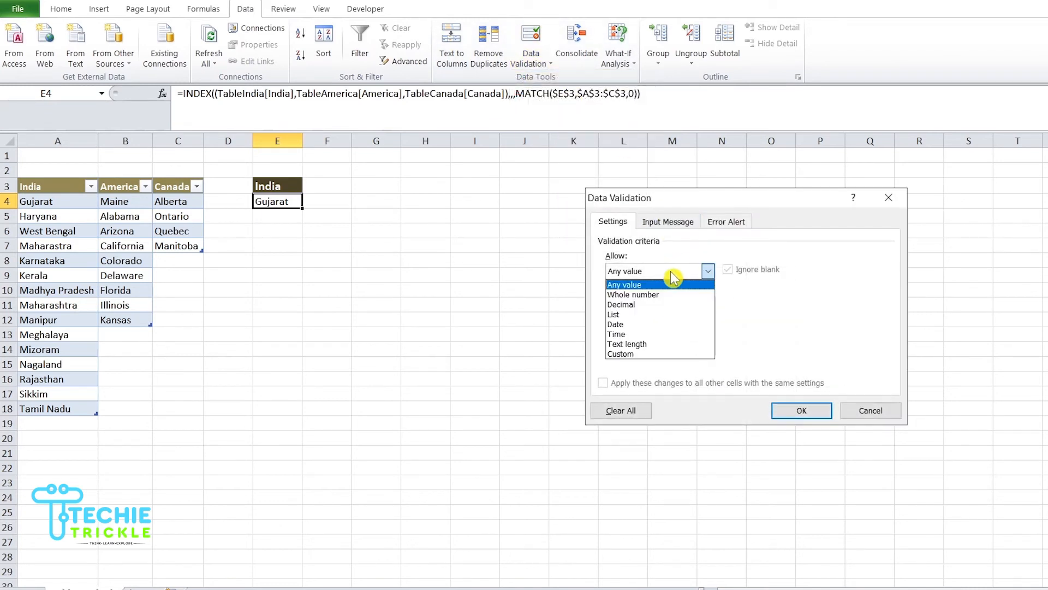
click(672, 315)
click(709, 333)
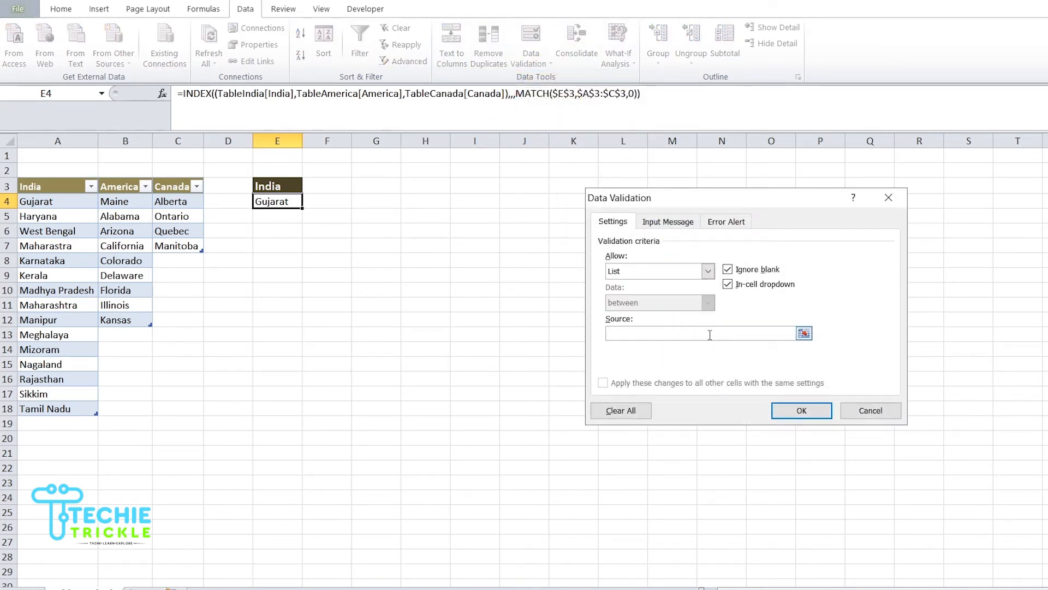
key(ctrl+v)
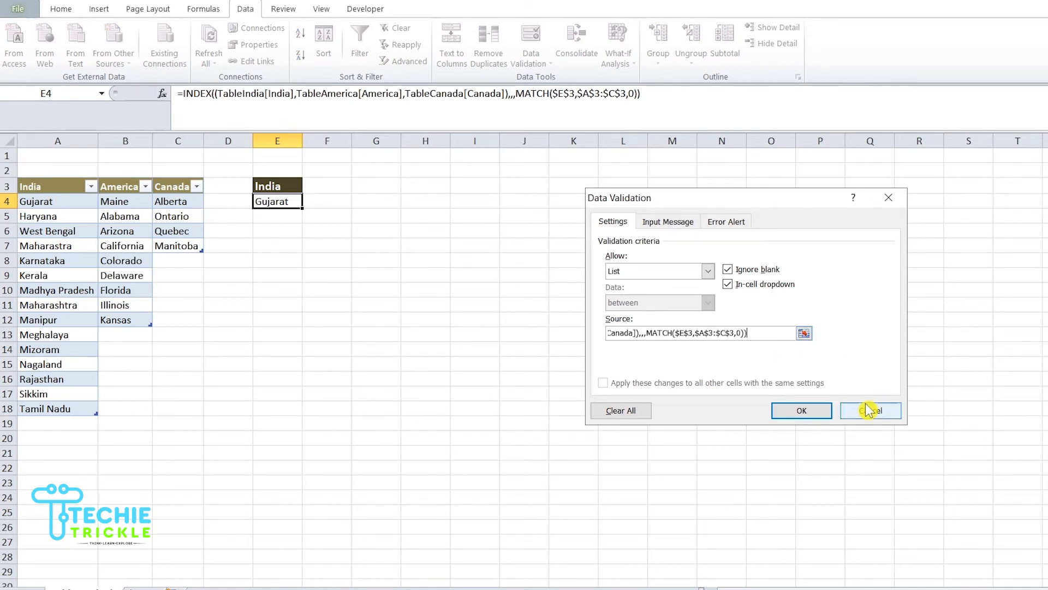
click(803, 411)
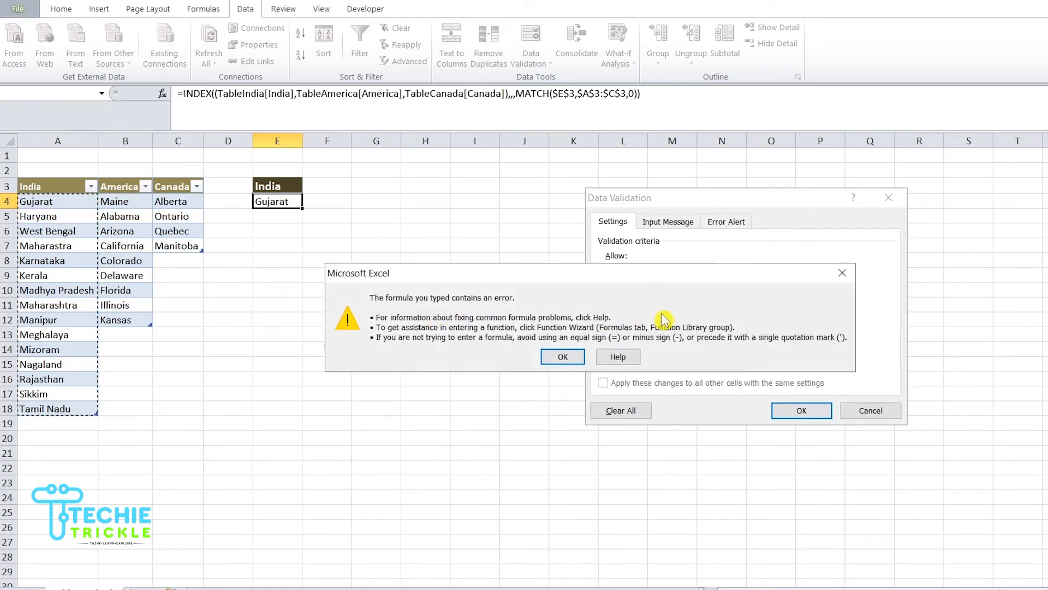
click(842, 273)
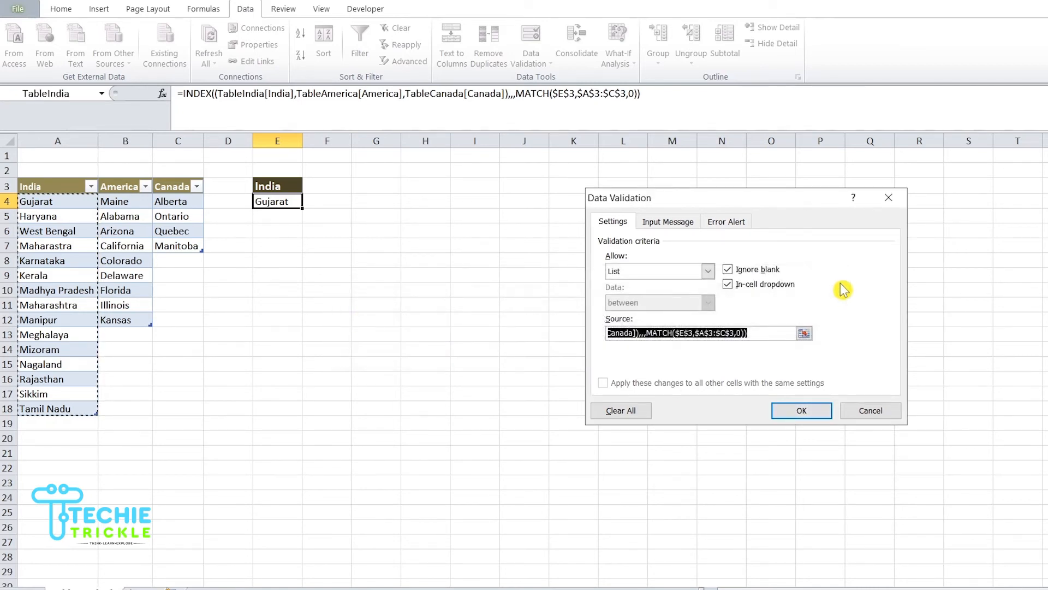
click(699, 334)
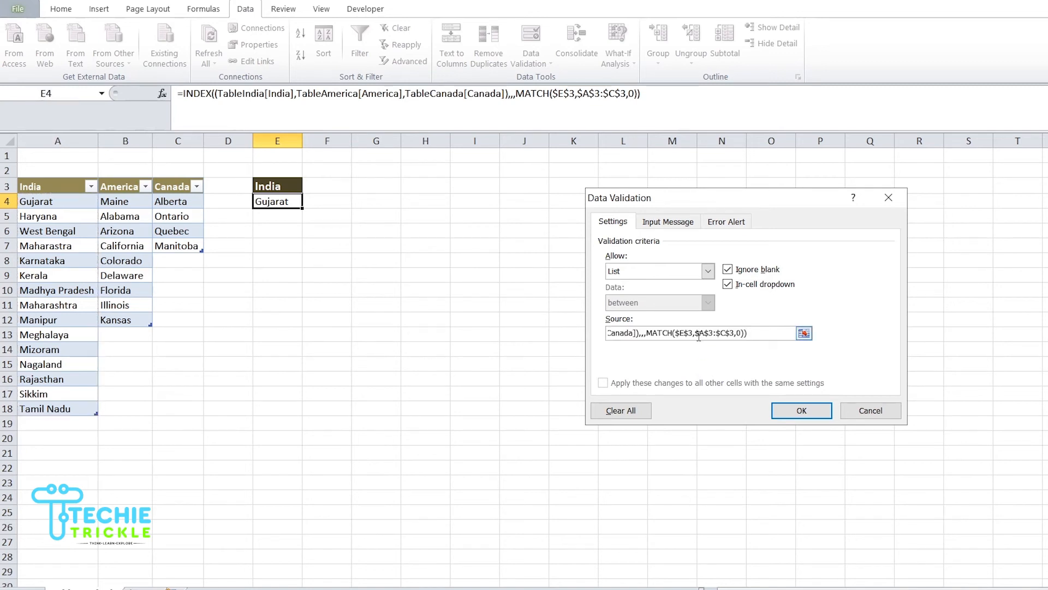
key(Home)
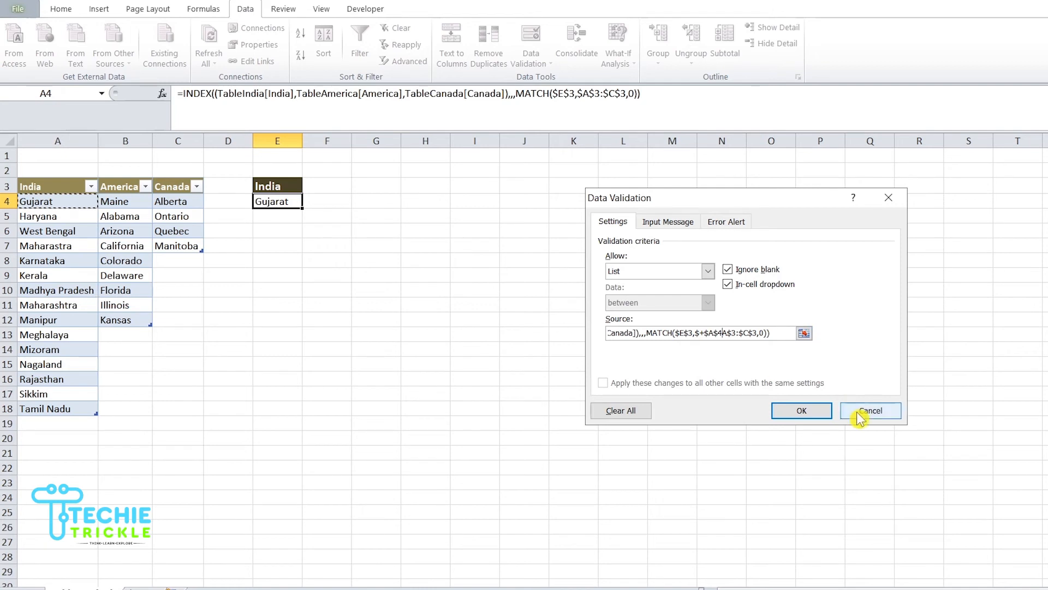
click(890, 416)
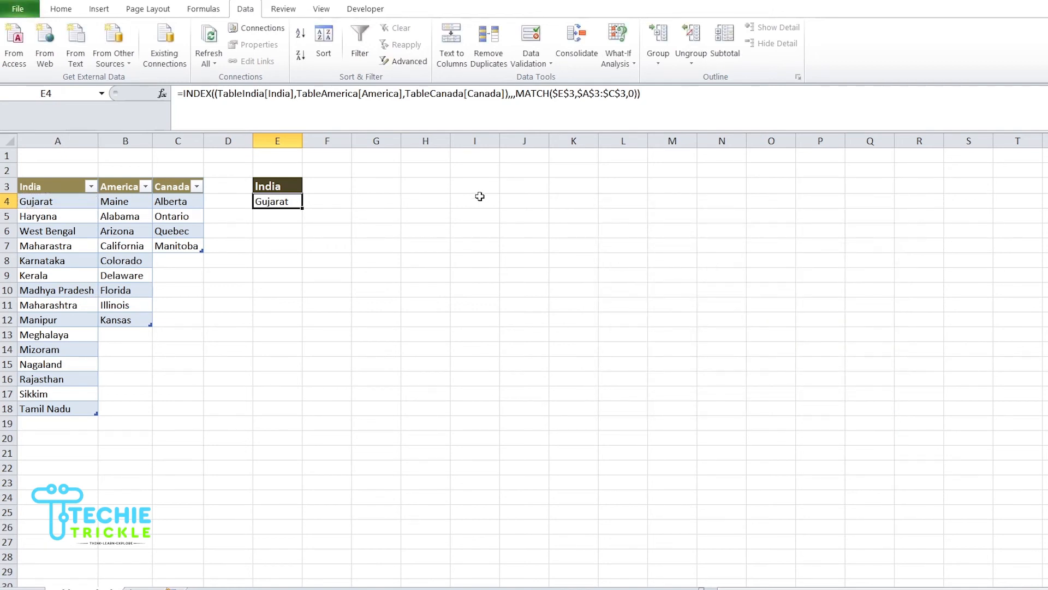
Start a new workbook-scoped defined name in the Name Manager and call it States.
click(205, 12)
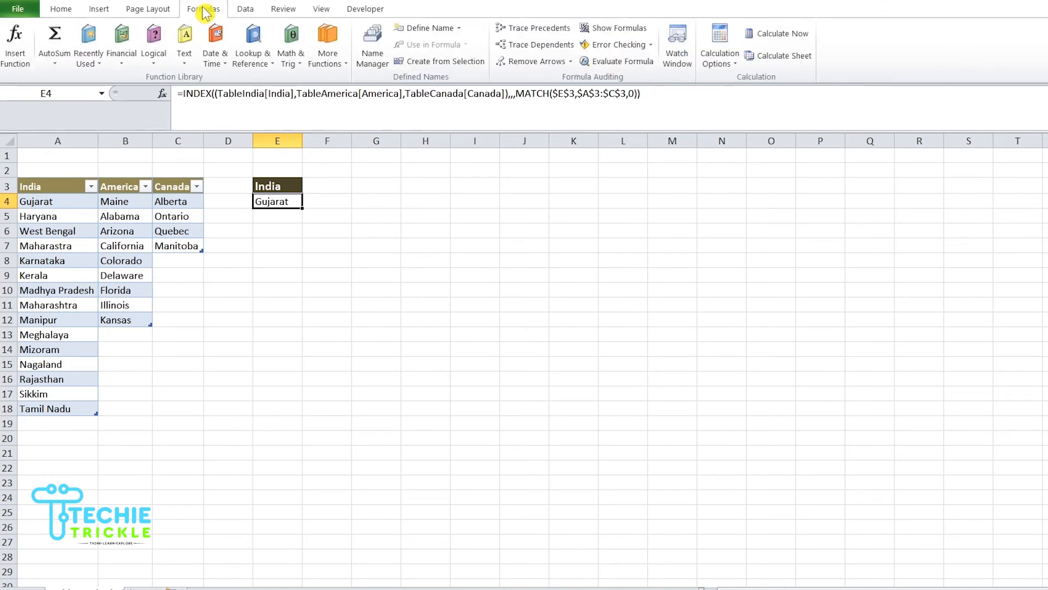
click(382, 68)
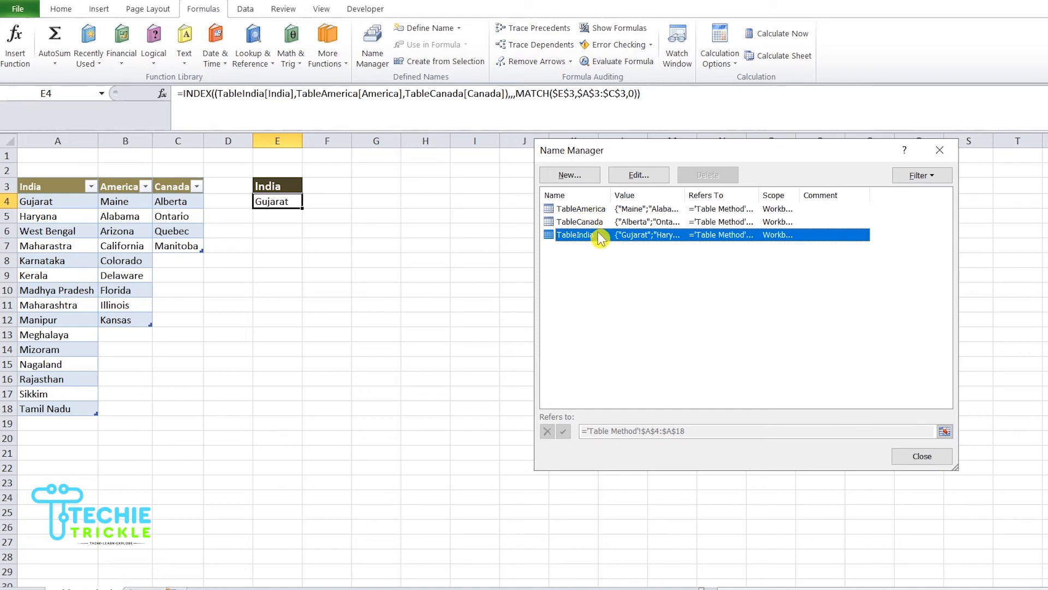
click(582, 180)
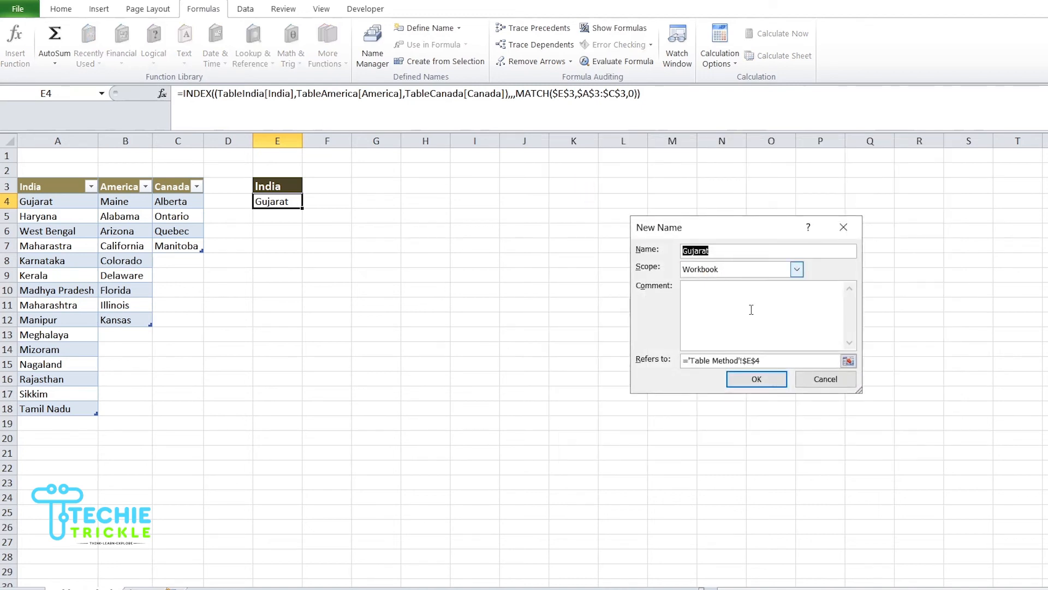
click(735, 251)
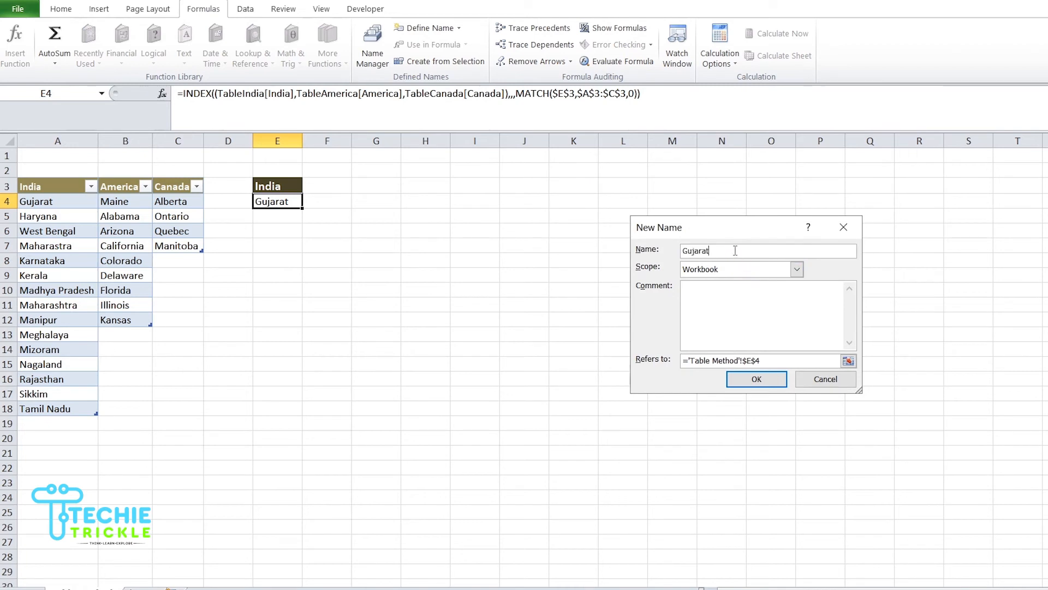
double_click(736, 250)
text(States)
Make the States name refer to the copied INDEX/MATCH formula, save it, and close the Name Manager.
click(767, 360)
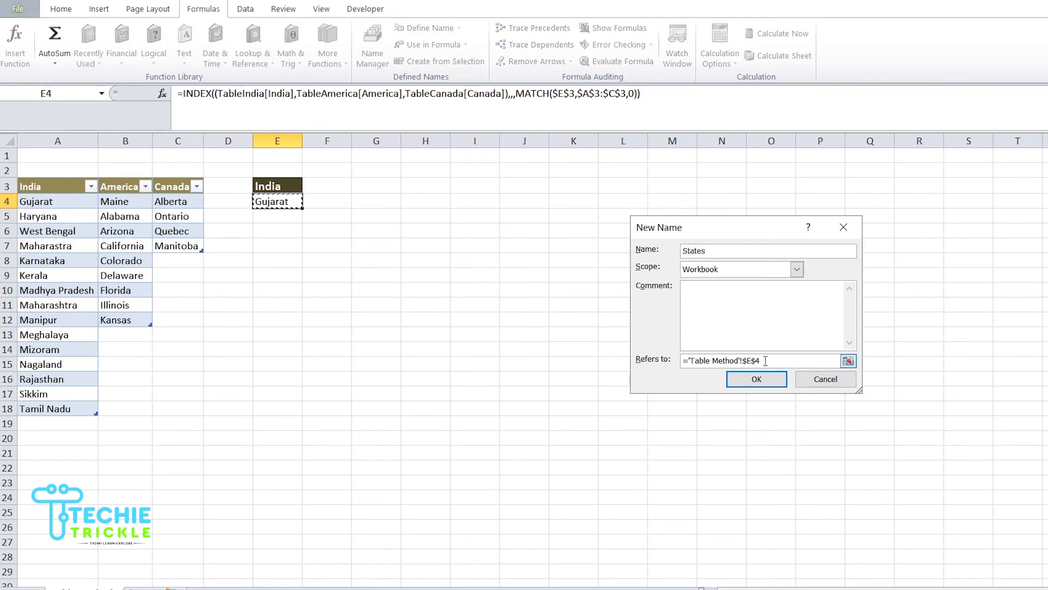
drag(766, 361, 685, 362)
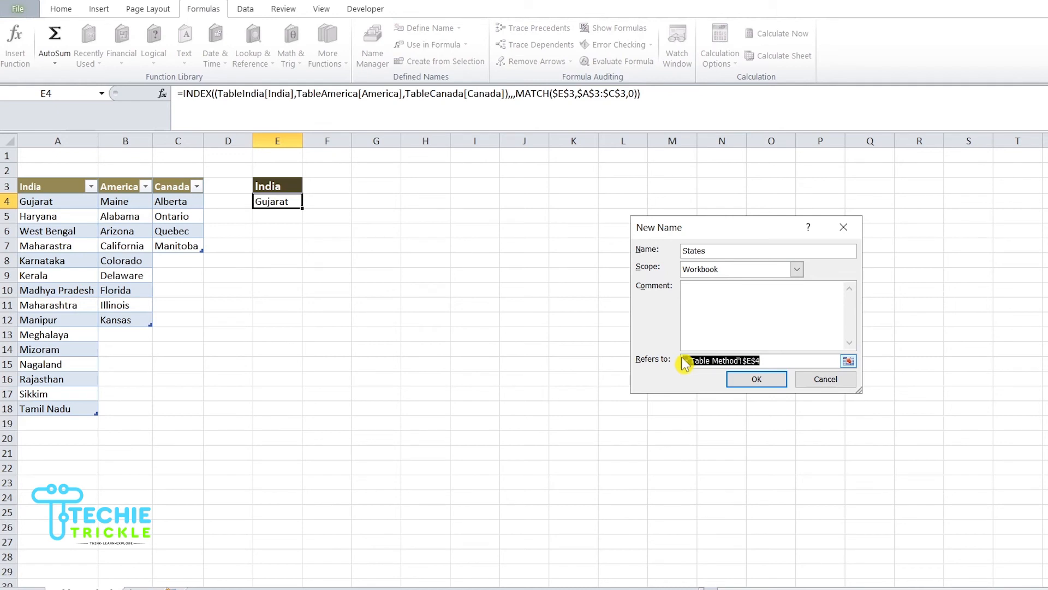
key(ctrl+v)
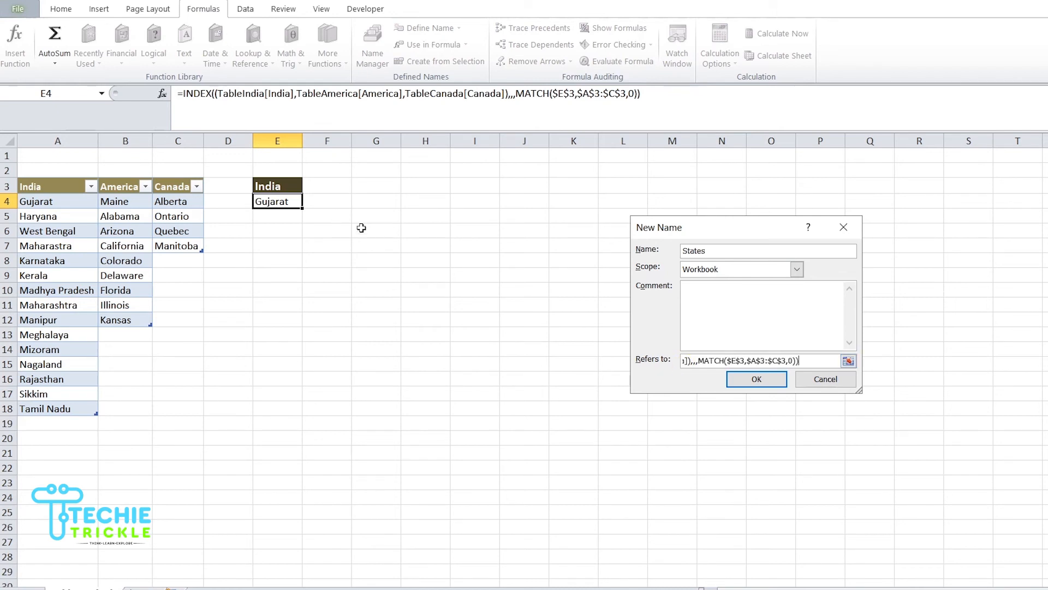
click(772, 381)
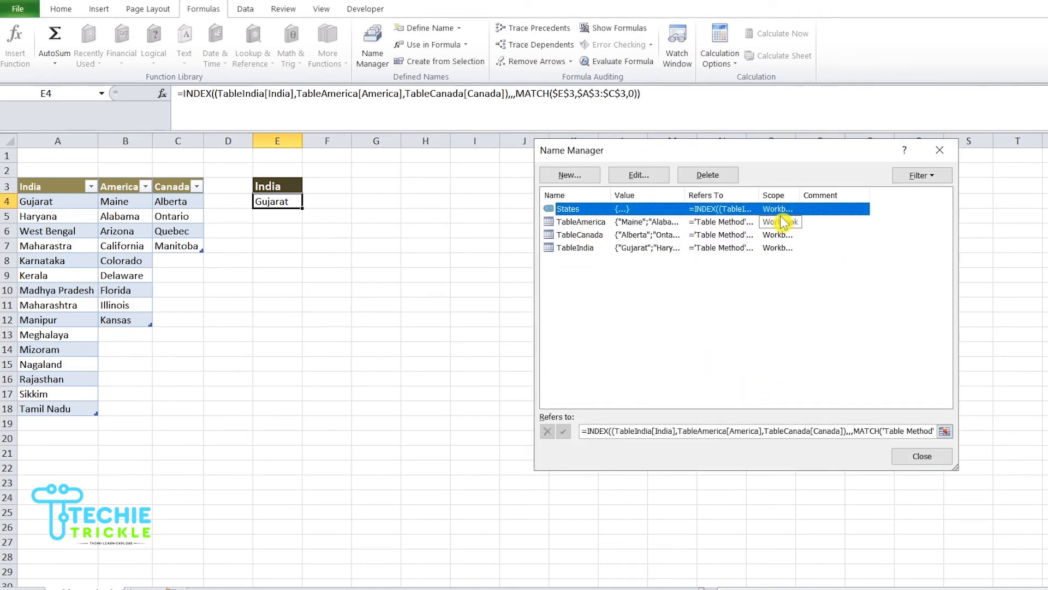
click(921, 458)
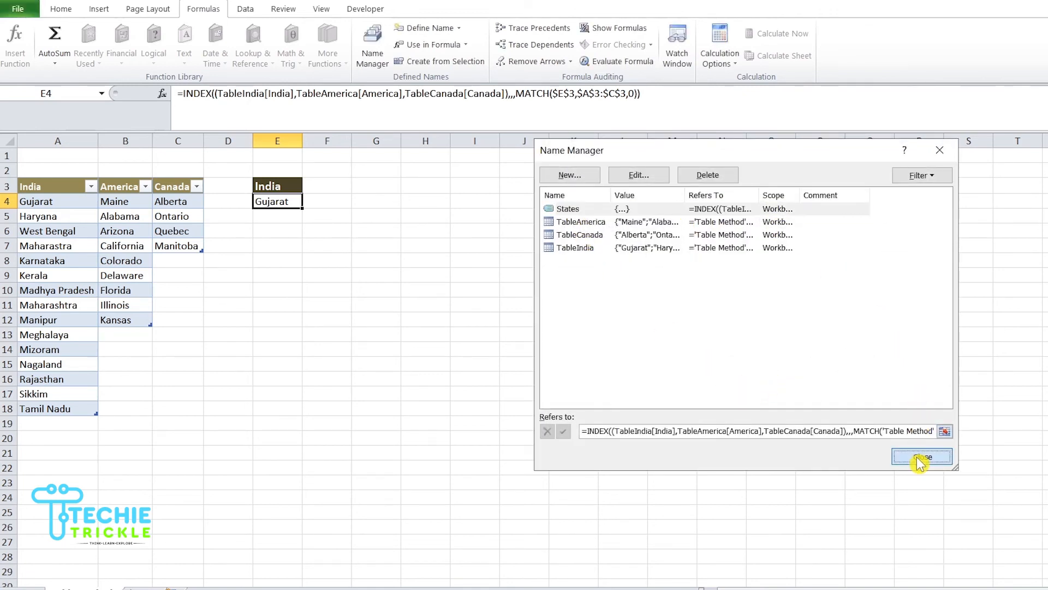
Open data validation for cell E4 and set it to allow a List.
click(244, 11)
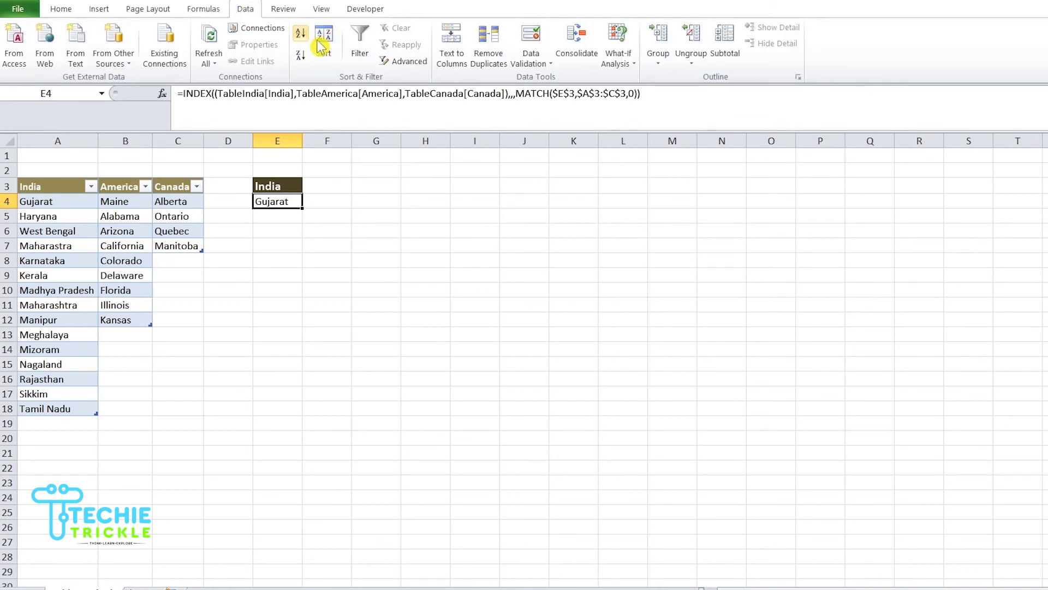
click(538, 70)
click(547, 78)
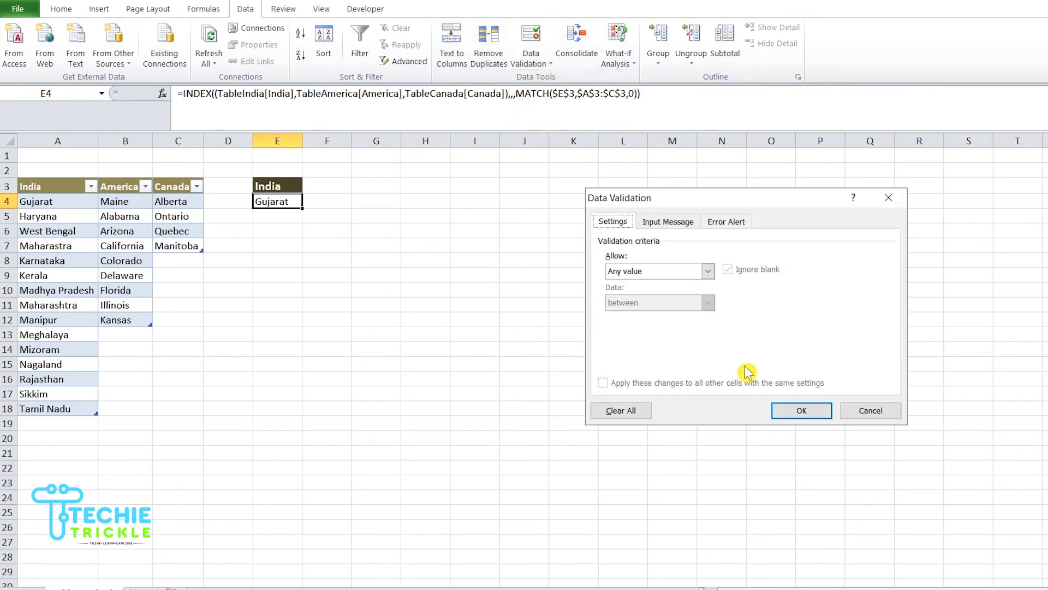
click(708, 272)
click(699, 316)
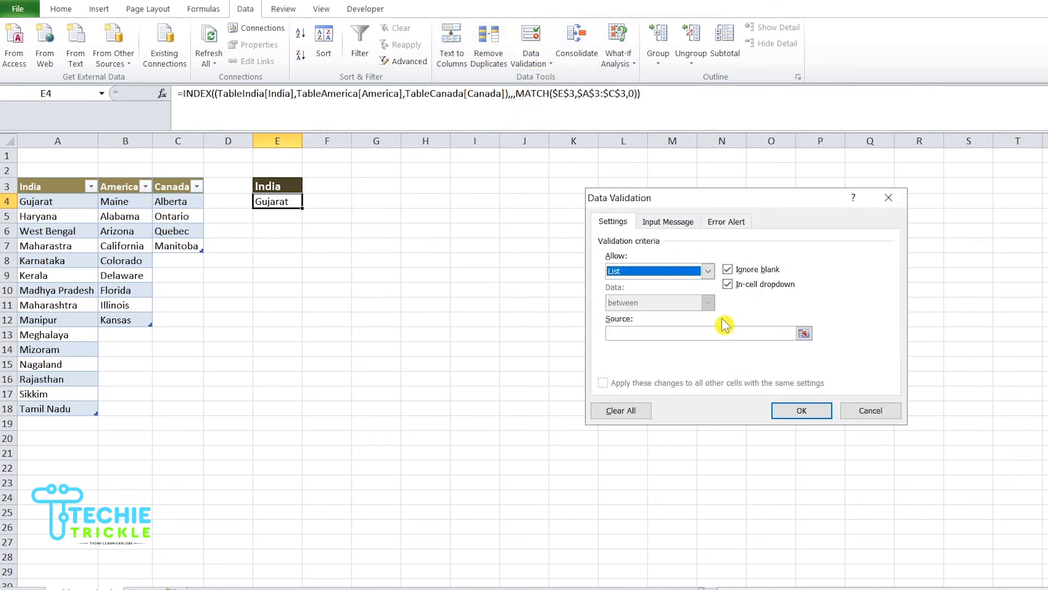
Insert the defined name States as the list source for E4 and apply the validation.
click(768, 337)
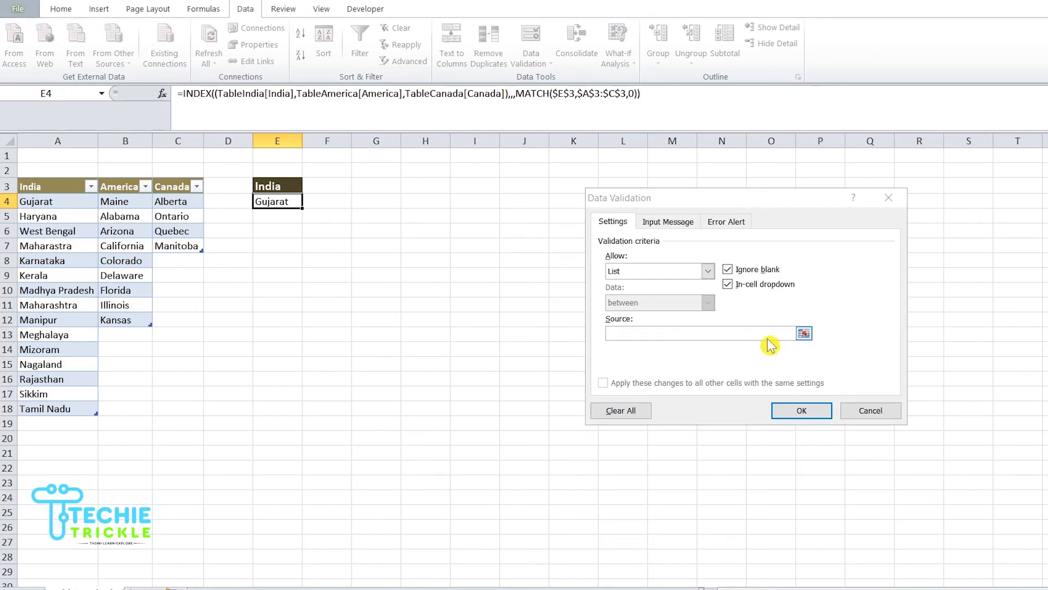
key(F3)
click(674, 276)
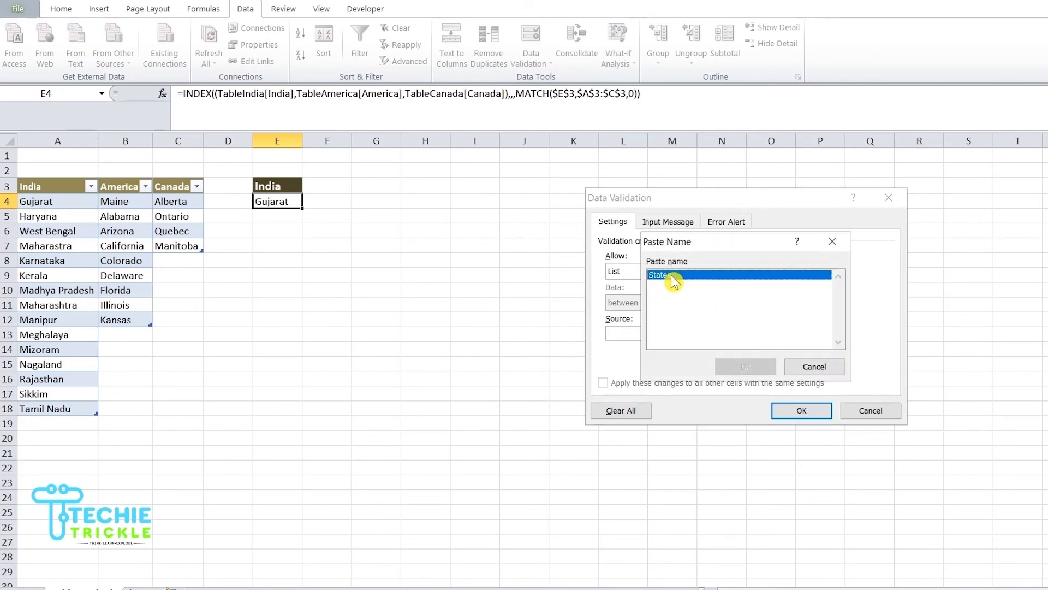
click(762, 372)
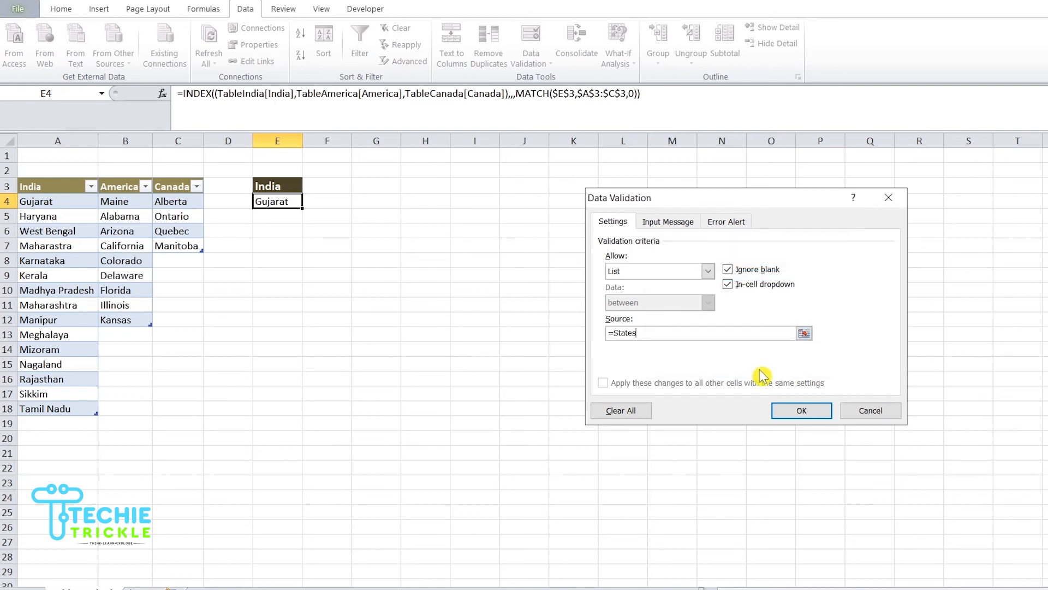
click(801, 411)
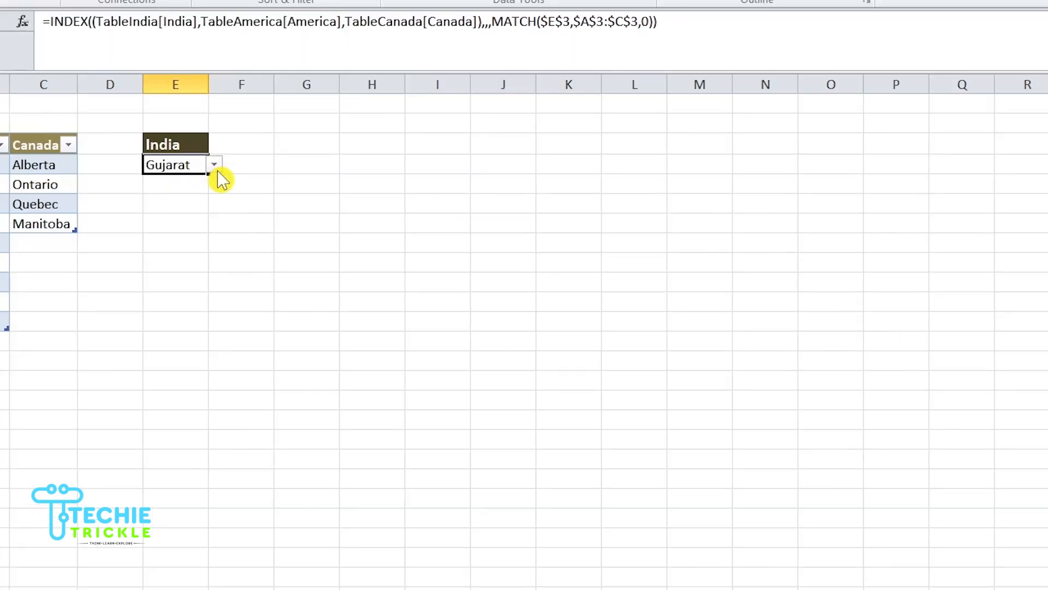
Examine the state options in E4's dropdown through the end of the list, then close it without choosing one.
click(215, 166)
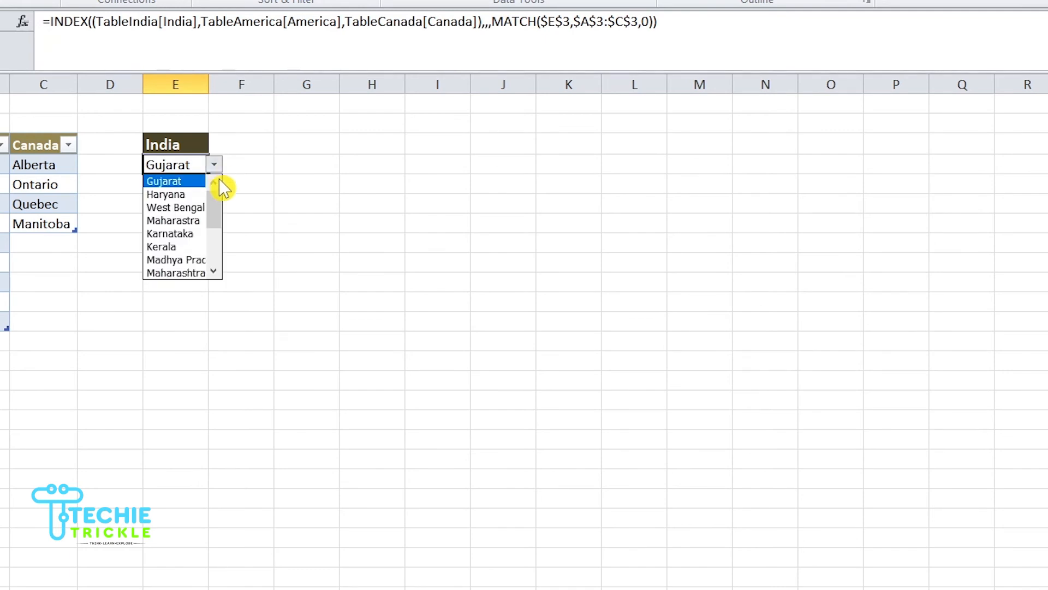
key(Escape)
click(214, 164)
click(223, 205)
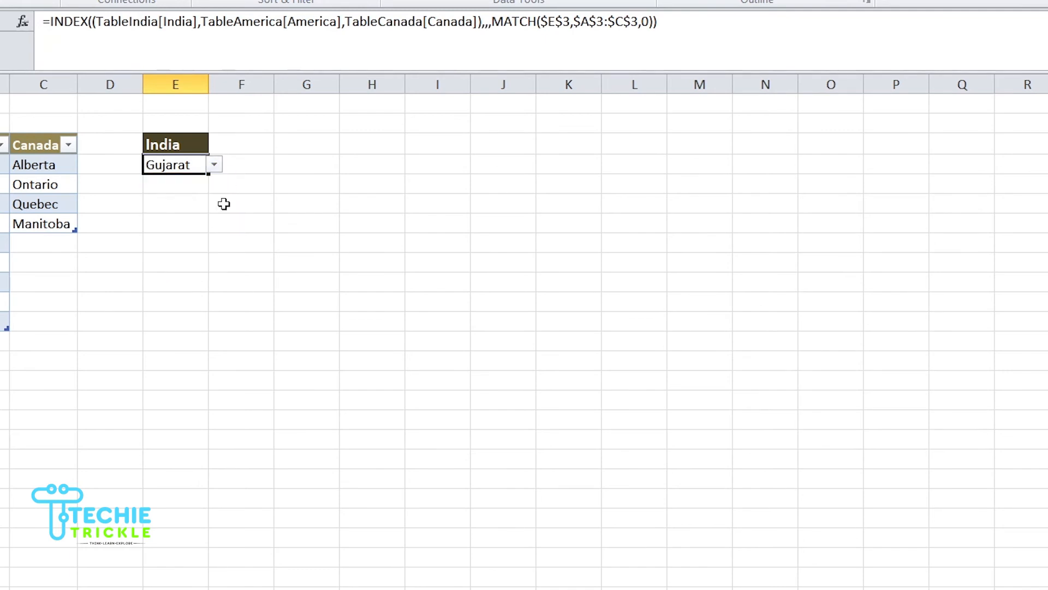
click(215, 166)
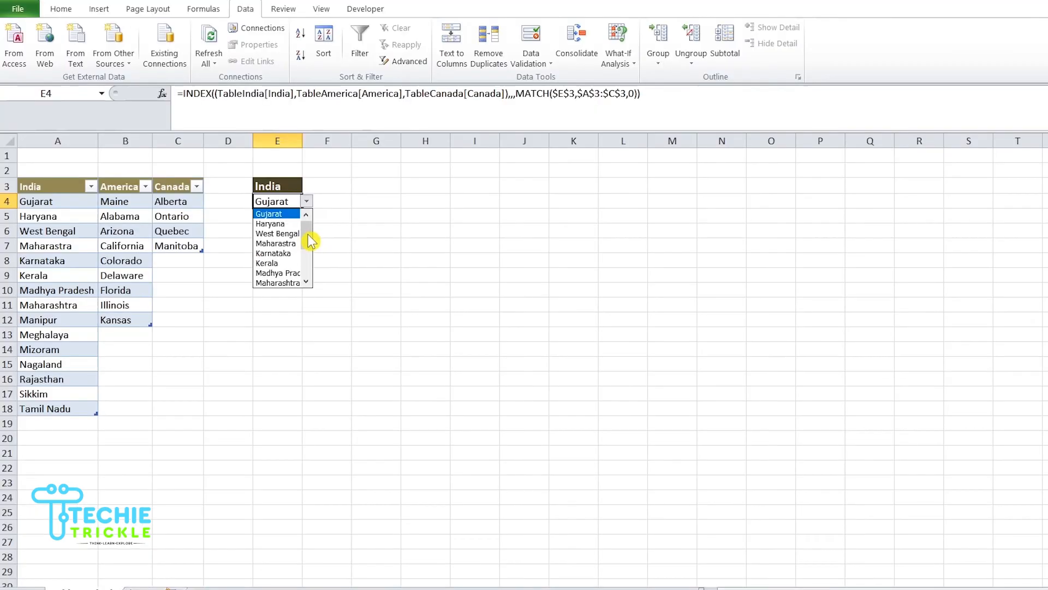
drag(217, 214, 220, 232)
drag(310, 251, 307, 276)
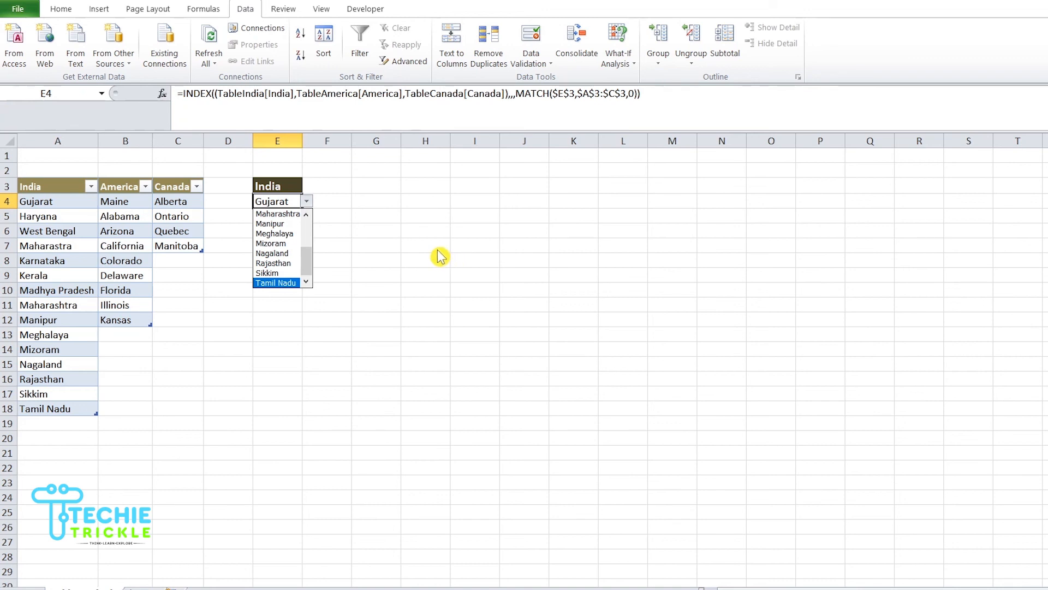
click(135, 349)
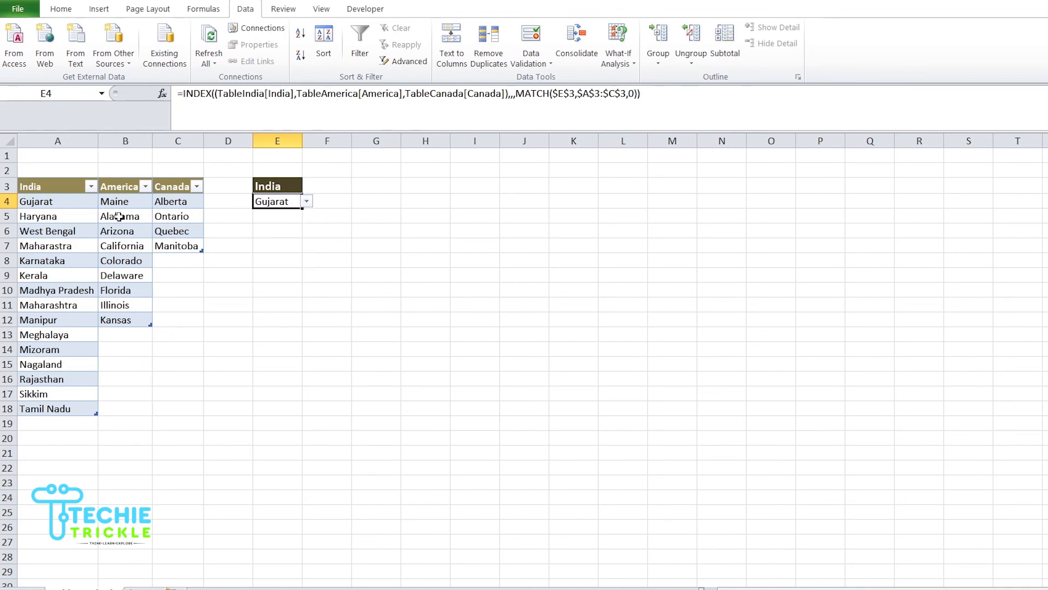
Choose America in the country dropdown in E3 and check the states offered in E4's dropdown.
click(272, 184)
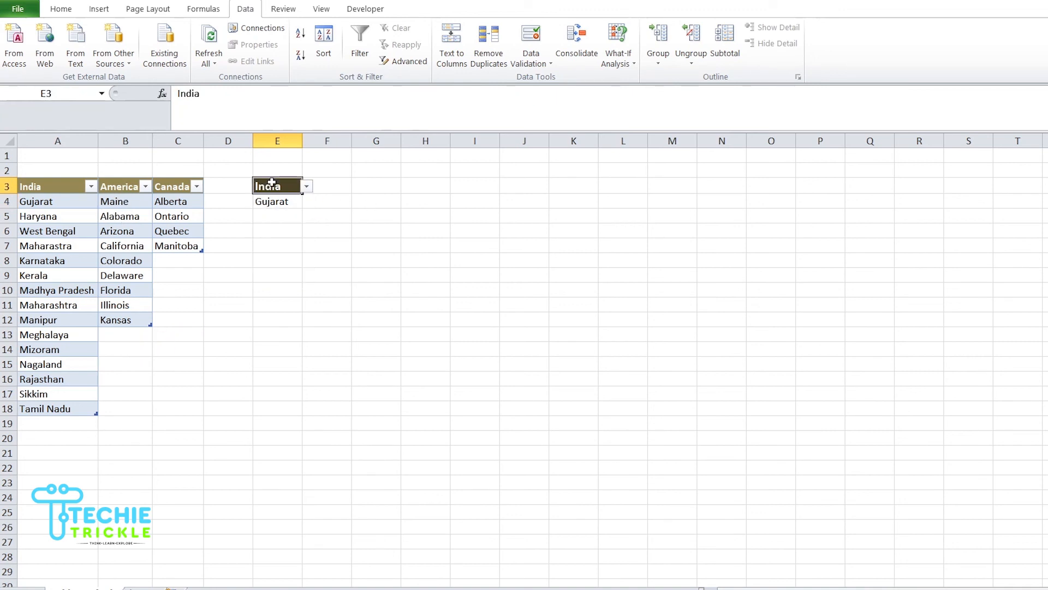
click(307, 186)
click(296, 208)
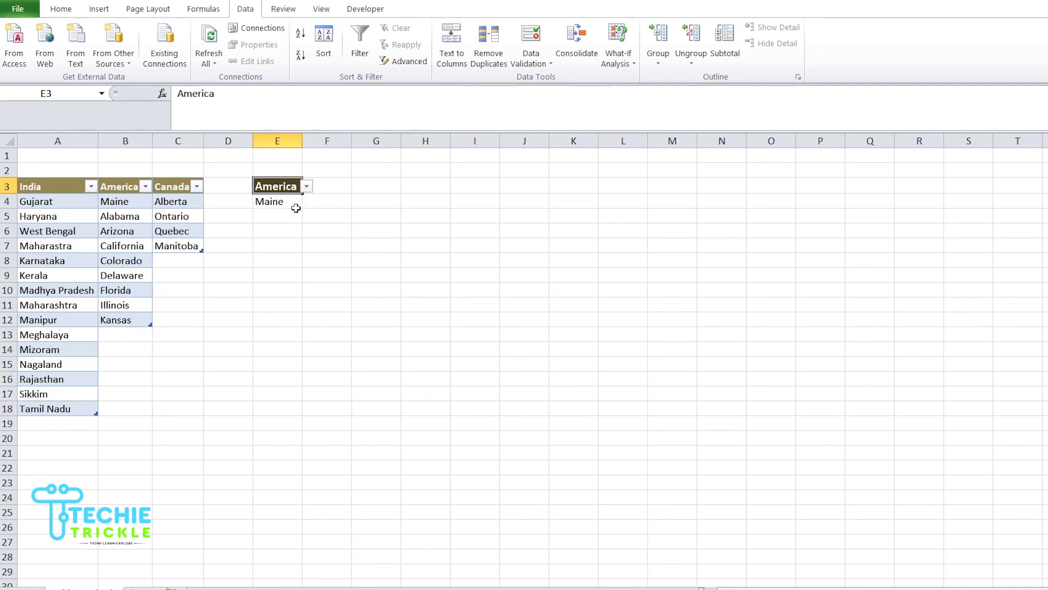
click(296, 208)
click(306, 202)
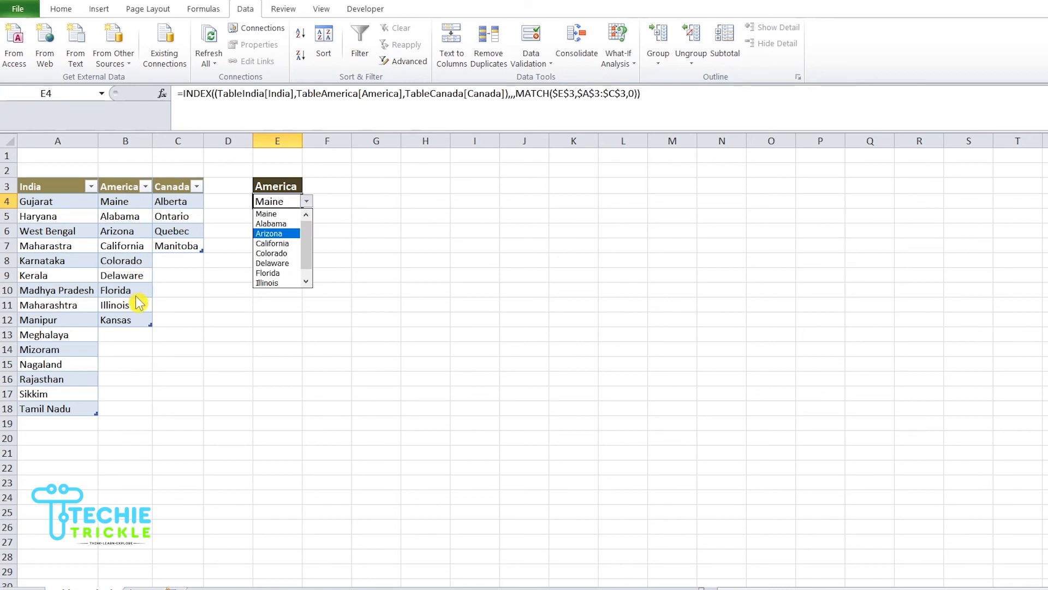
drag(311, 264, 309, 251)
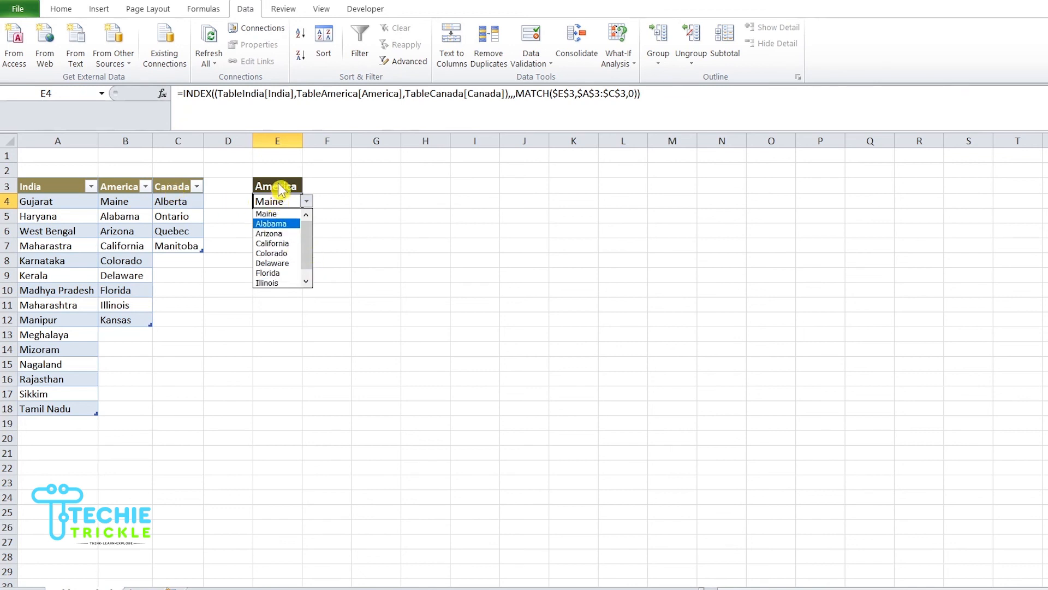
Choose Canada in the country dropdown in E3 and check the options offered in E4's dropdown.
click(280, 189)
click(278, 186)
click(307, 186)
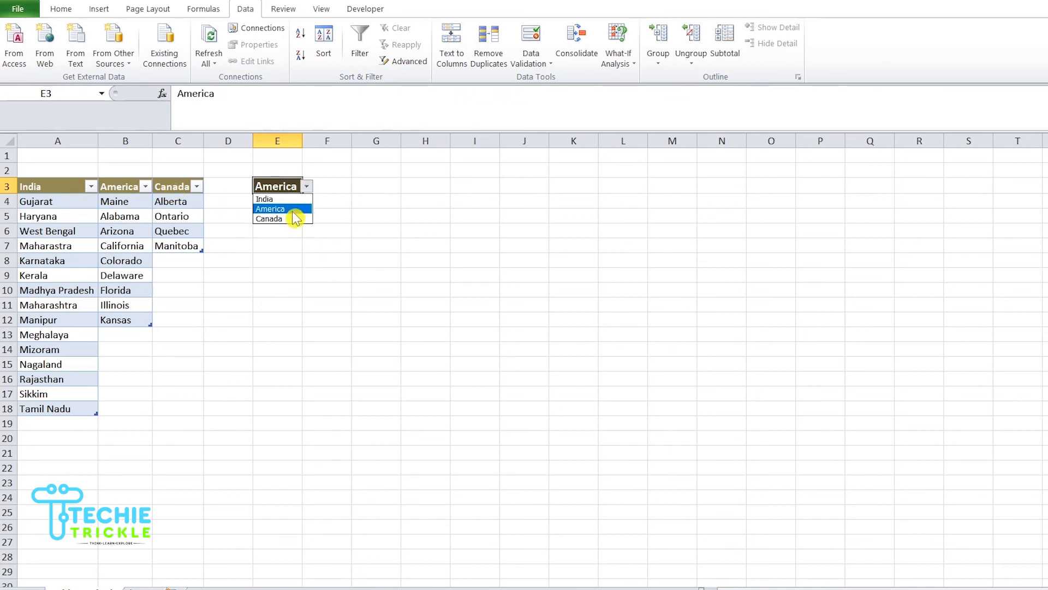
click(295, 218)
click(285, 203)
click(308, 204)
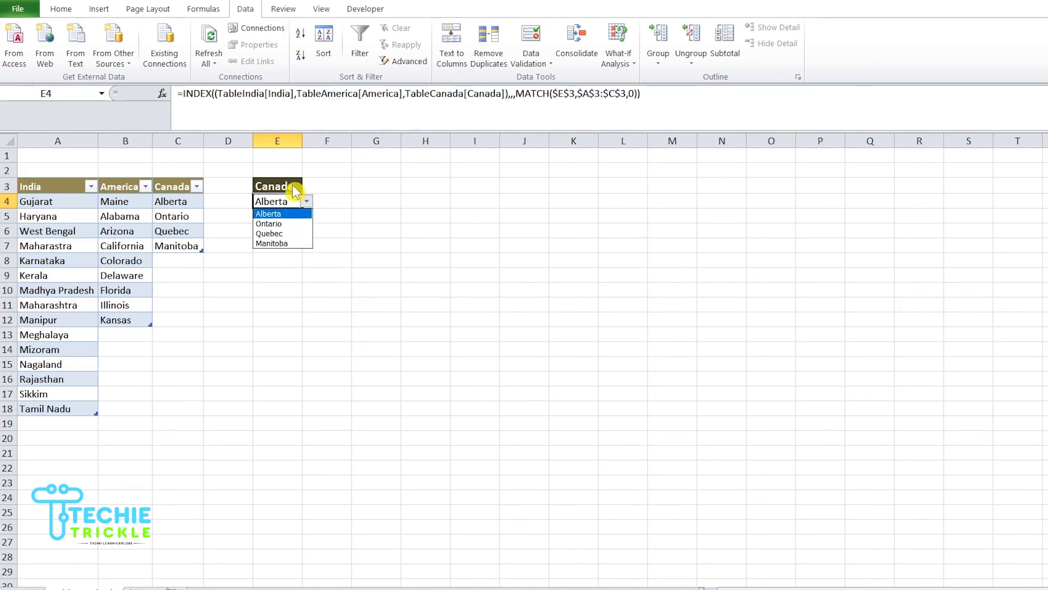
click(295, 192)
Add New Brunswick in C8 directly below the Canada table and autofit column C to the new entry.
click(185, 258)
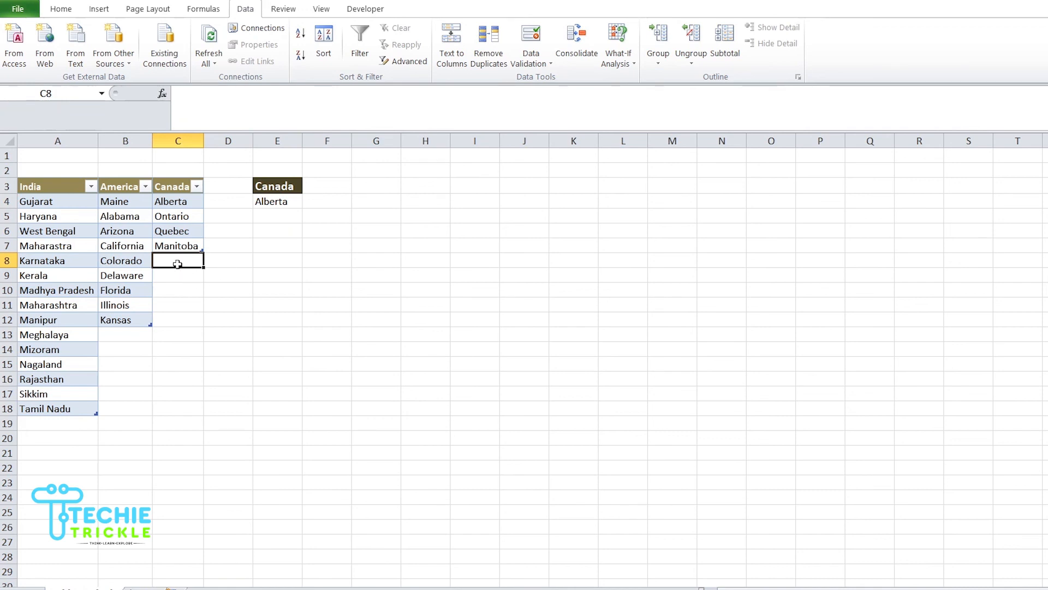
double_click(177, 264)
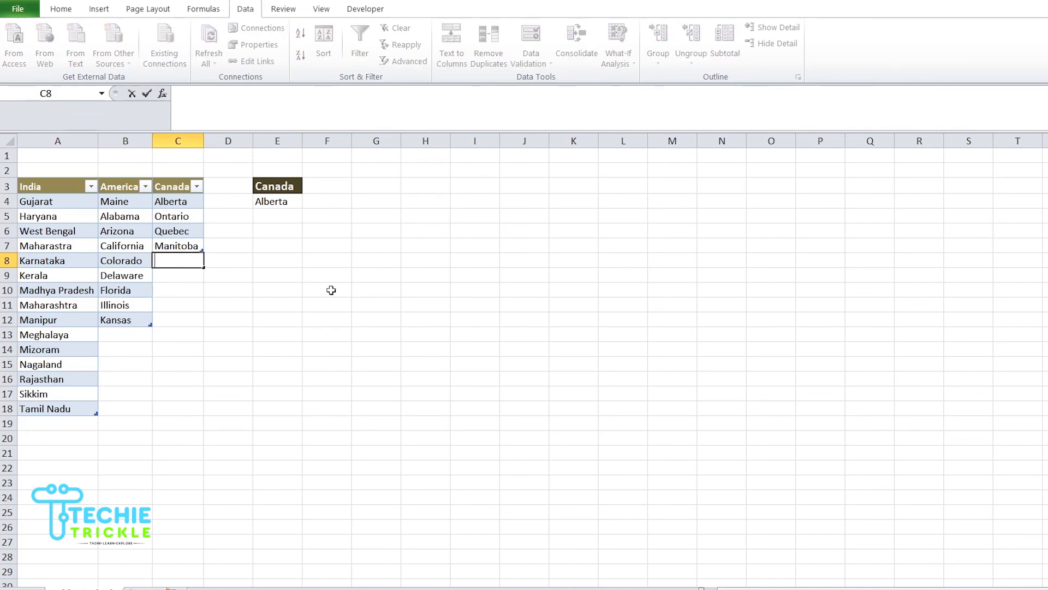
text(New Brunswick)
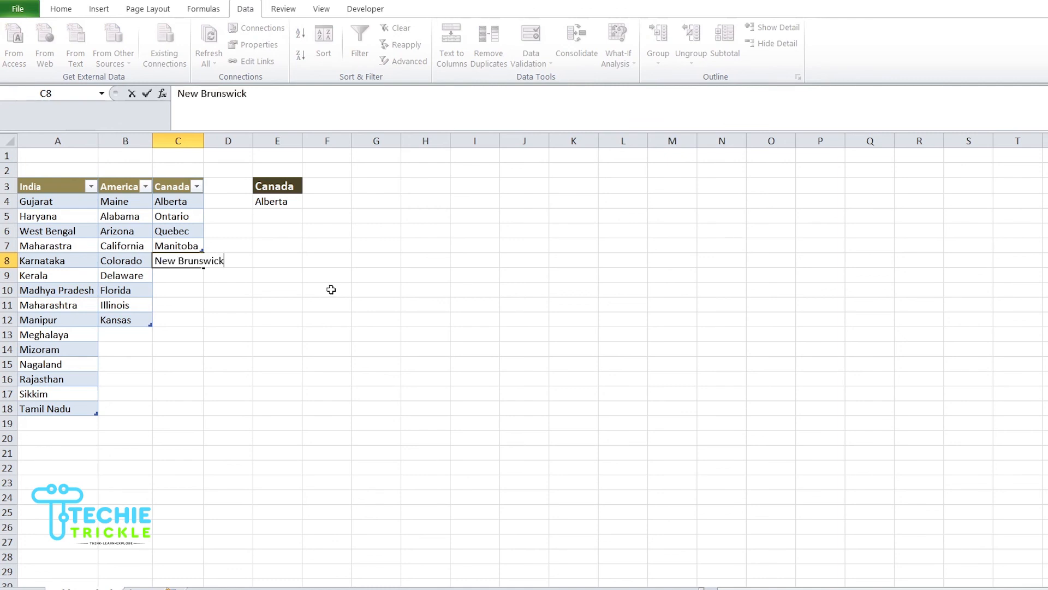
click(197, 141)
double_click(204, 141)
click(204, 266)
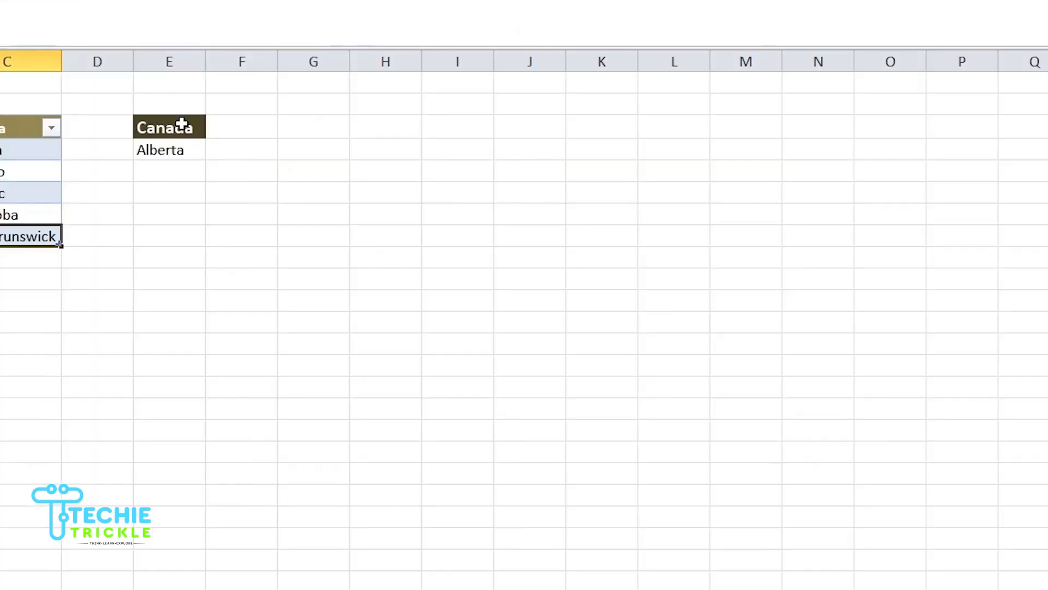
Check E4's dropdown for the New Brunswick entry, then close the list without choosing an option.
click(181, 126)
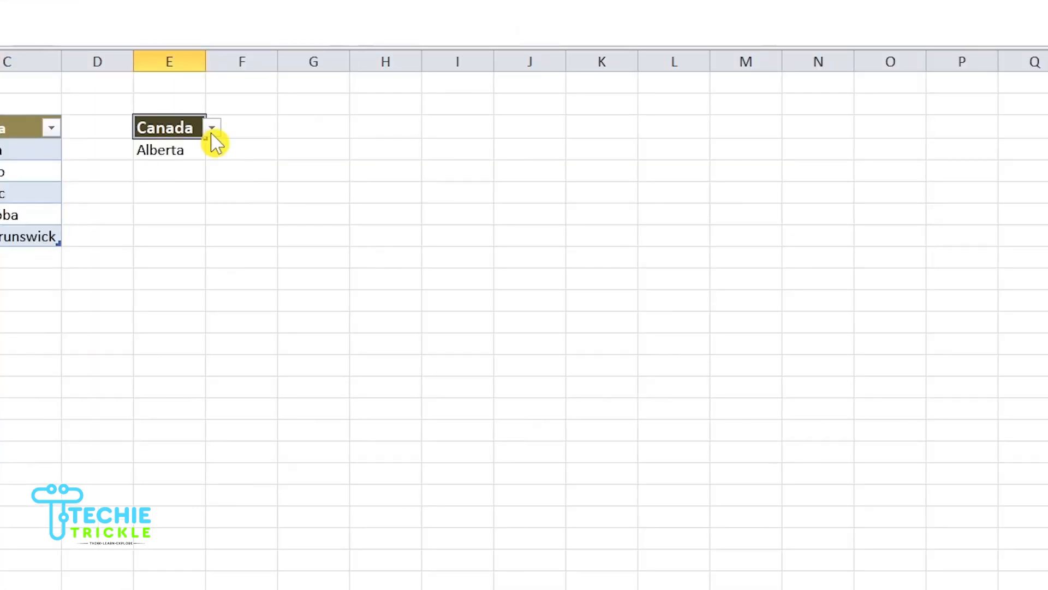
click(199, 151)
click(211, 152)
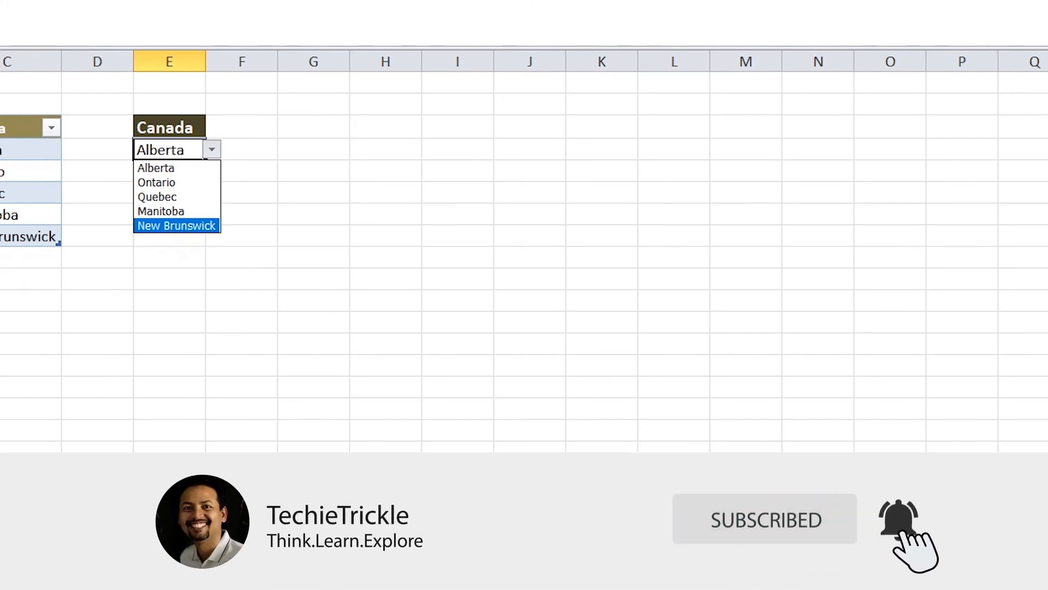
key(Escape)
Add Punjab in A19 directly below the last entry of the India table.
click(53, 424)
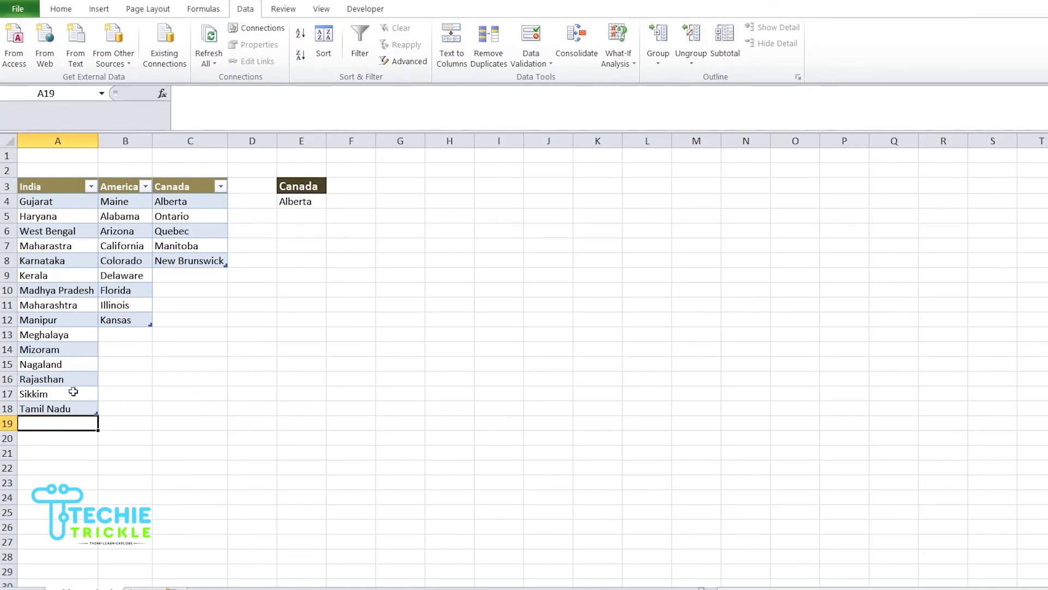
text(Punjab)
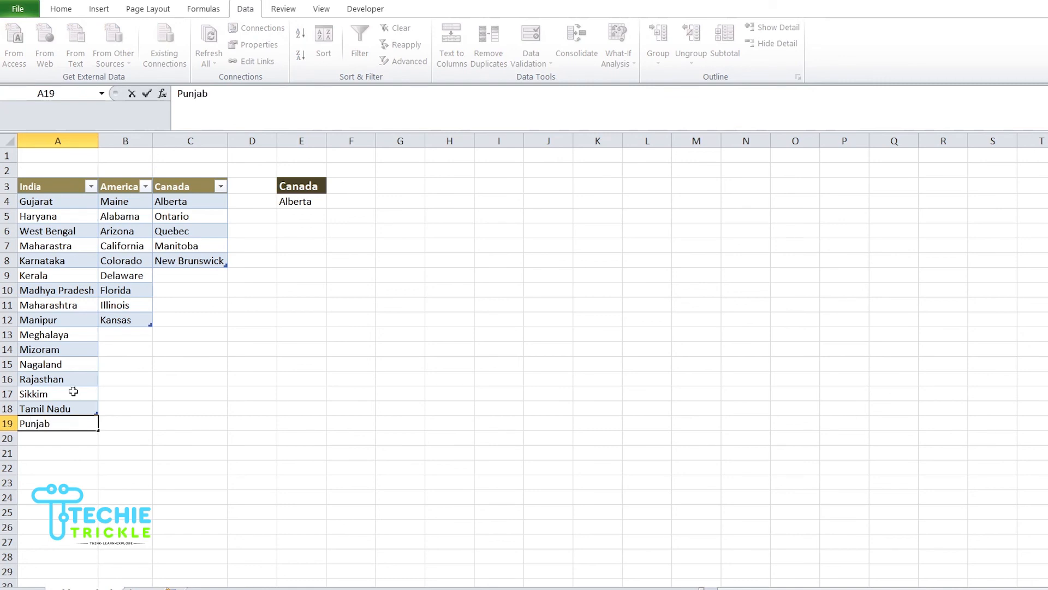
key(Return)
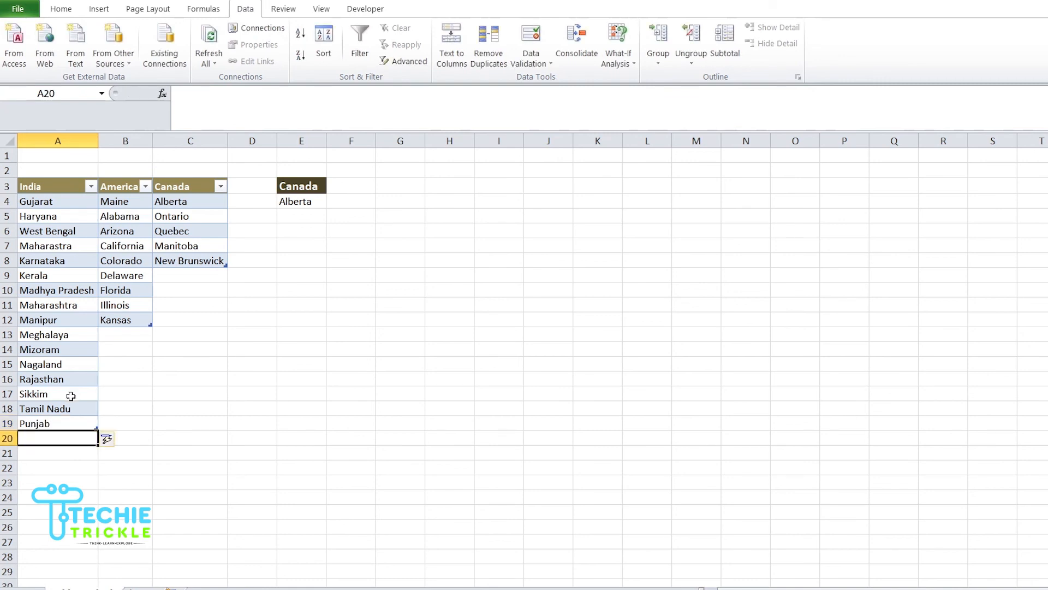
Choose India in the country dropdown in E3 and pick Punjab from the end of E4's dropdown.
click(305, 185)
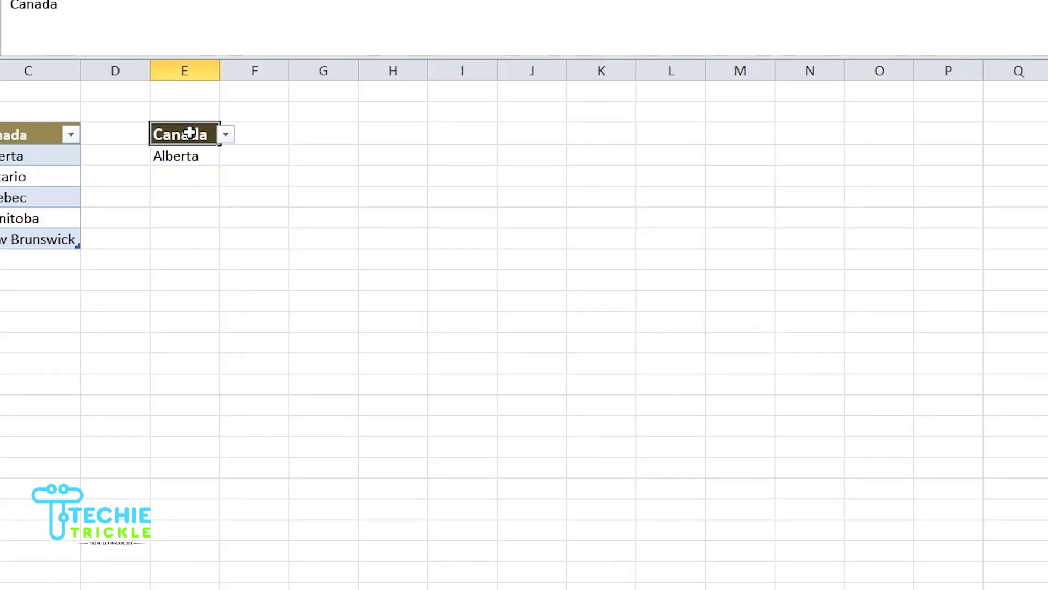
click(226, 135)
click(218, 151)
click(208, 156)
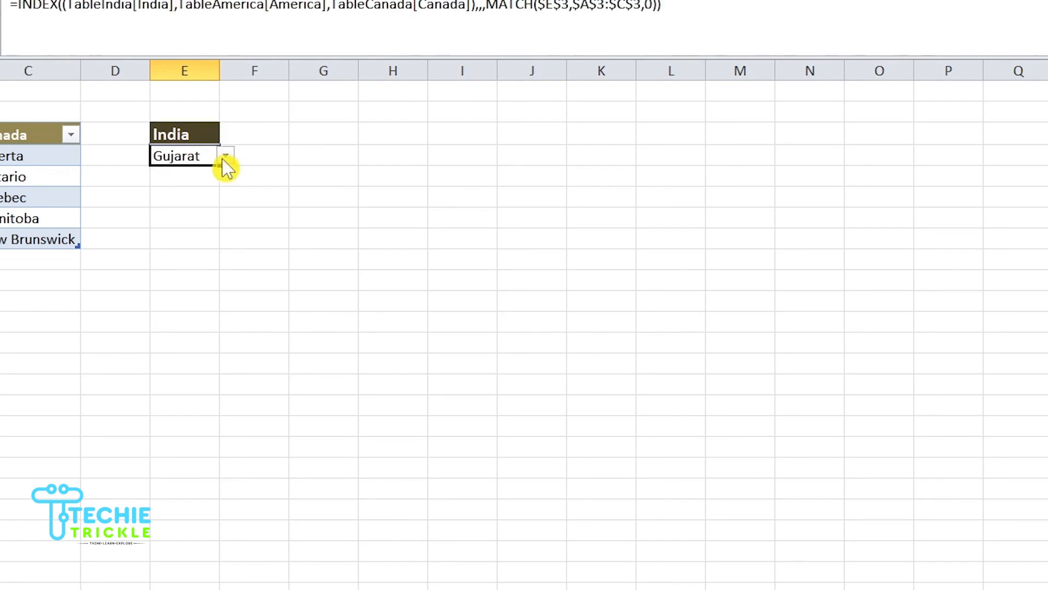
click(226, 156)
drag(224, 201, 232, 252)
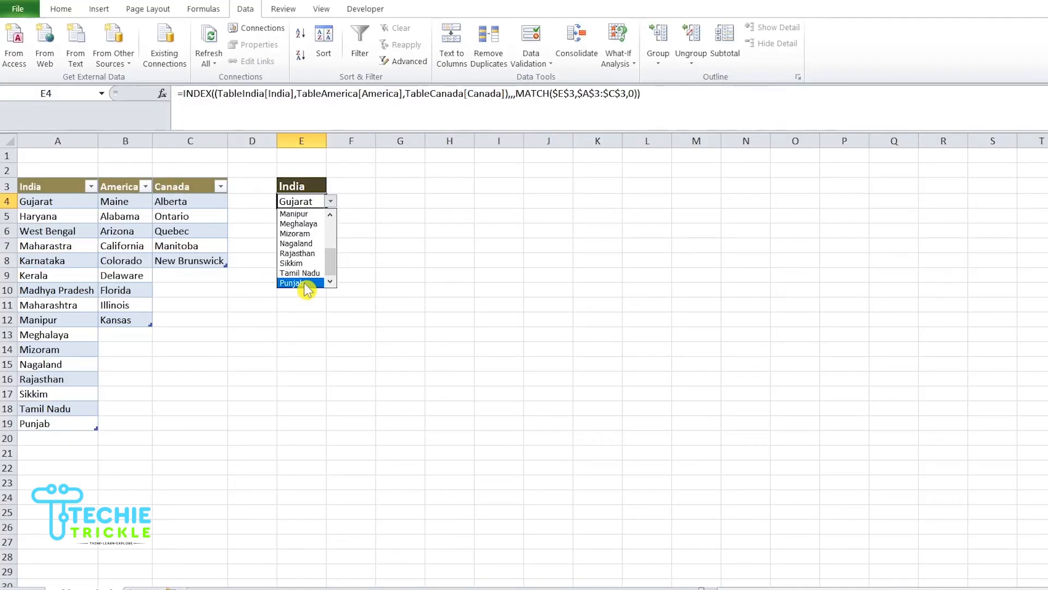
click(186, 271)
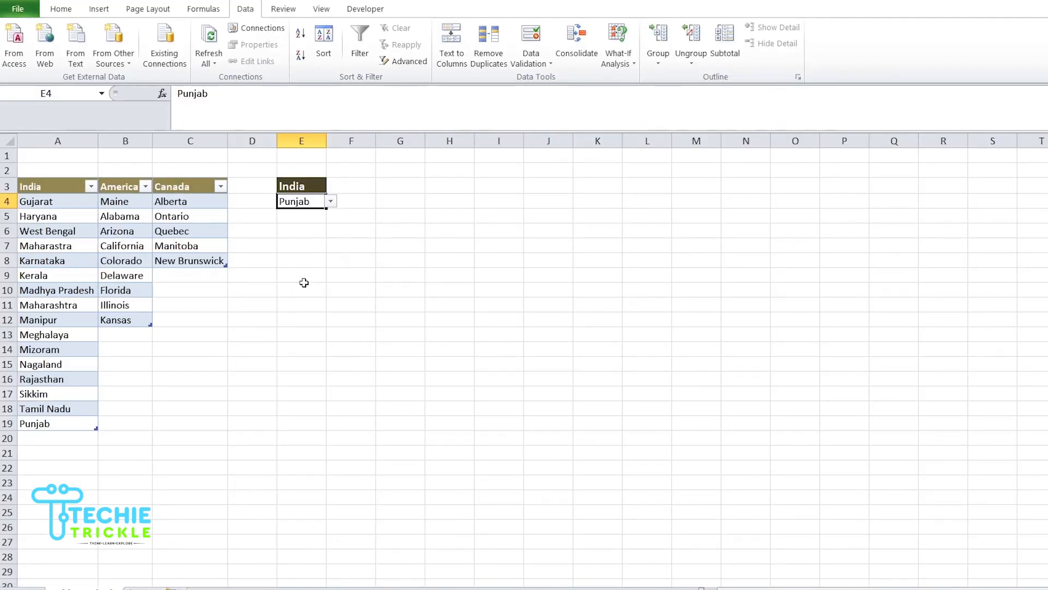